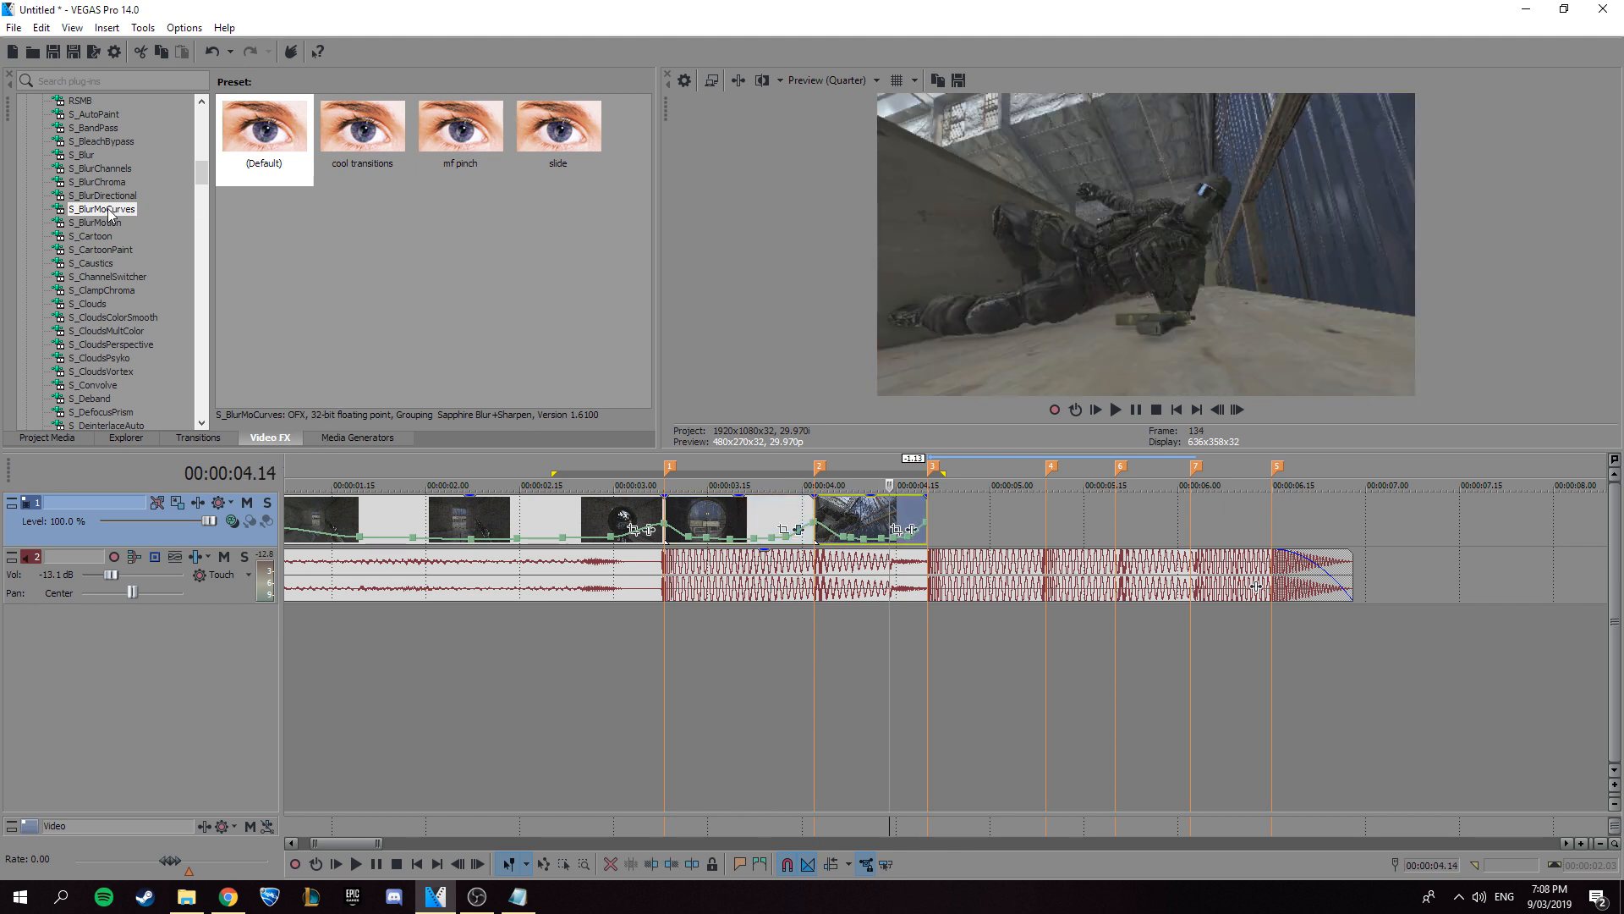
Apply the S_BlurMoCurves mf pinch preset to the Pov Scope-12 clip and animate Z Dist with keyframes at frames 22 and 24.
click(275, 135)
drag(275, 135, 749, 525)
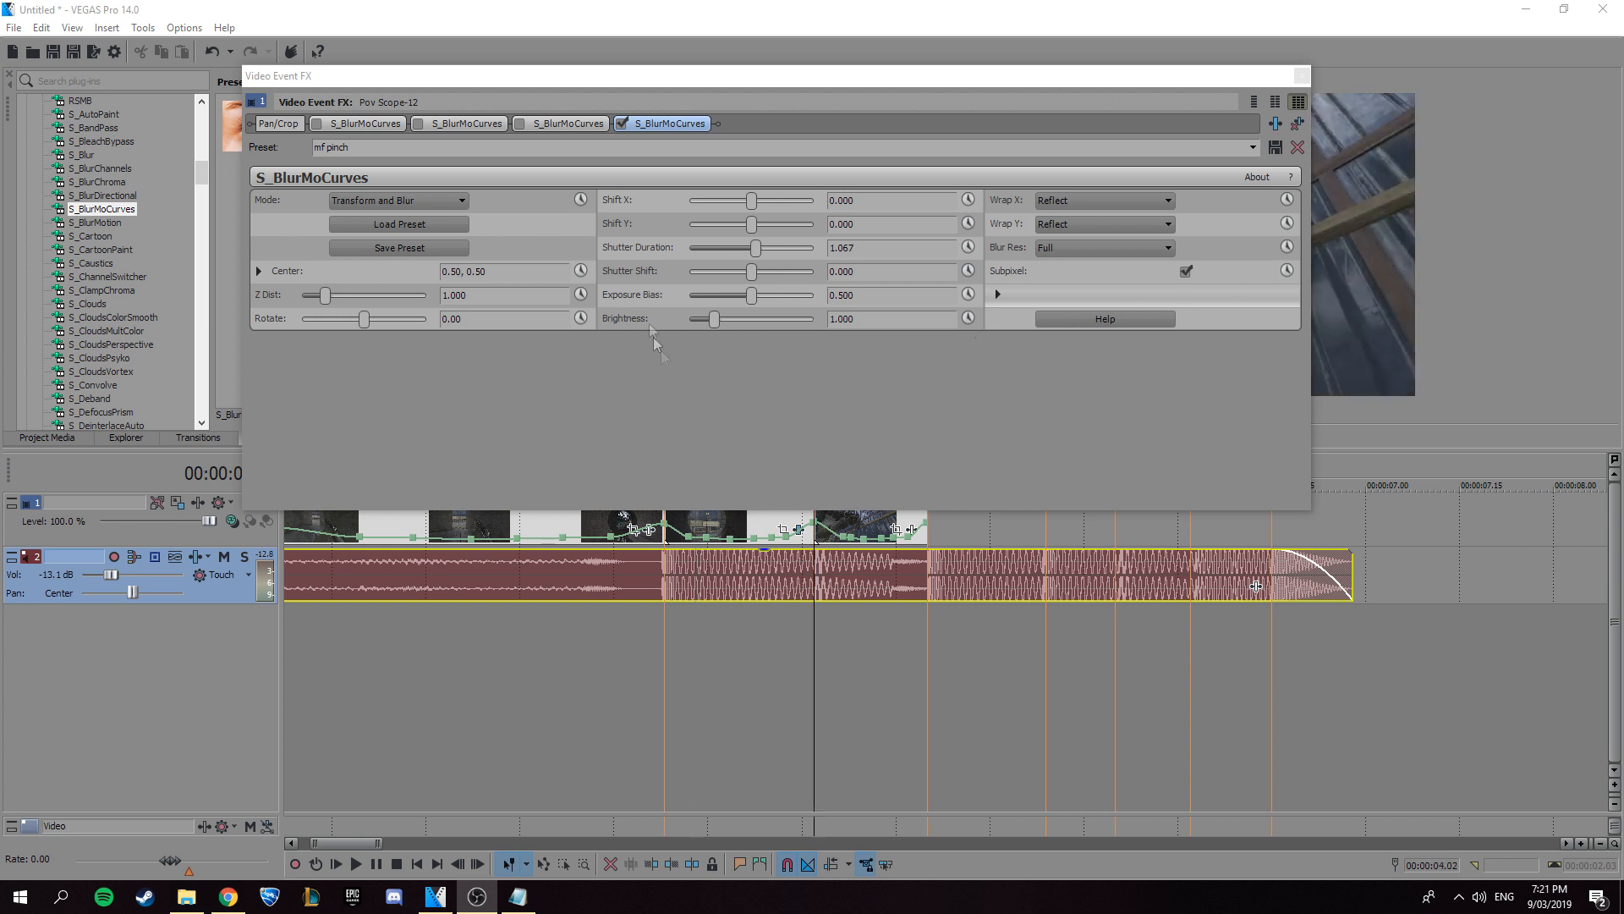
click(580, 294)
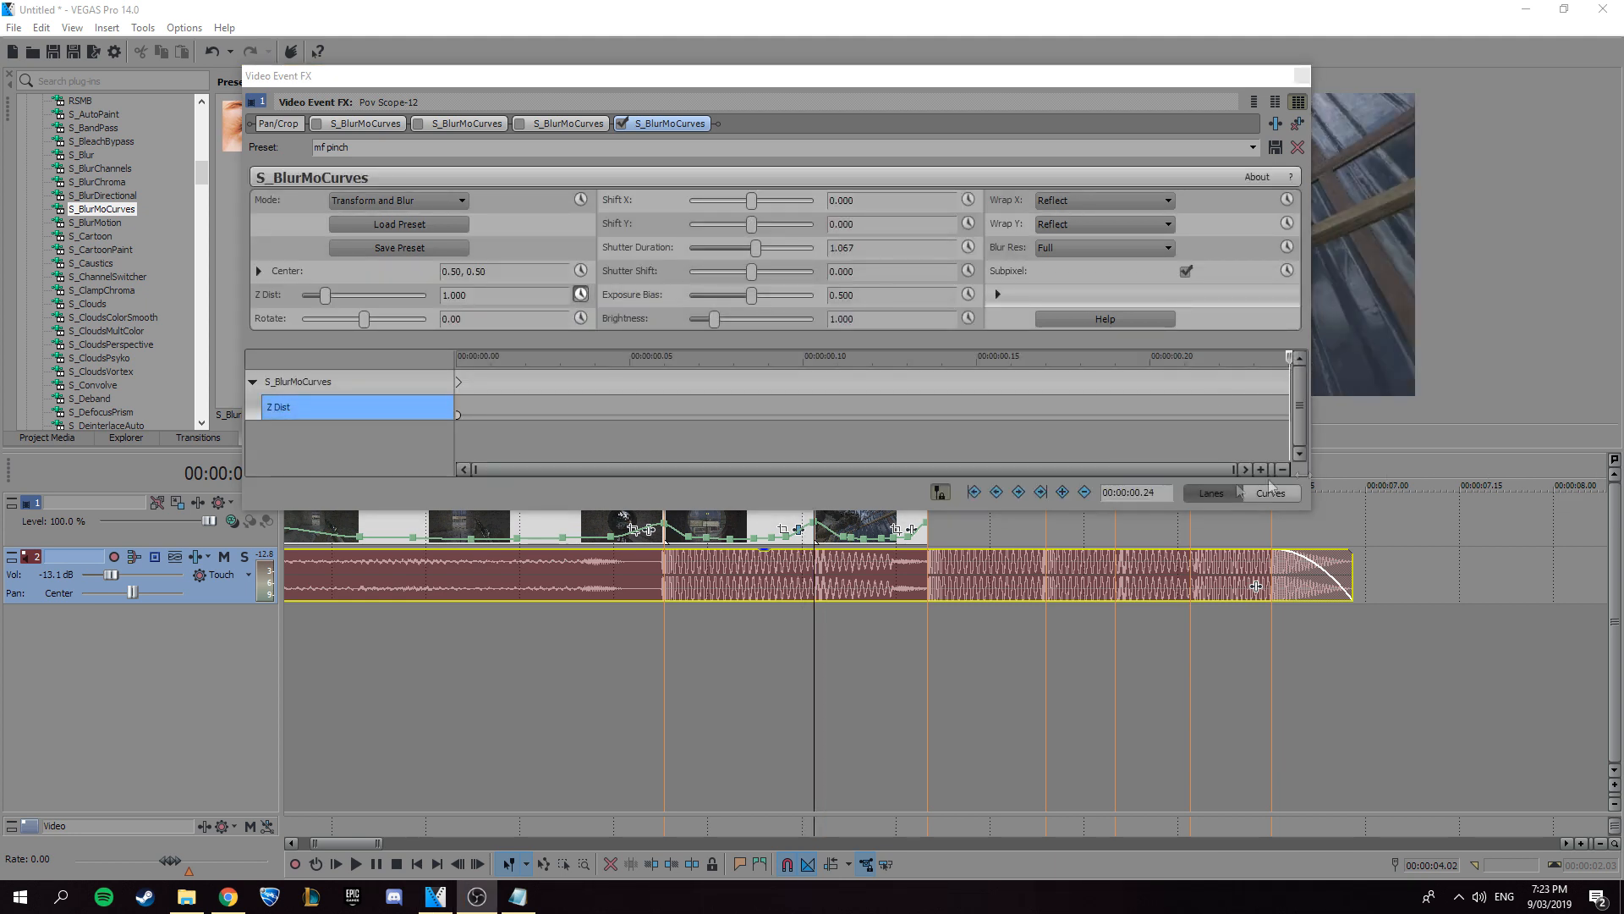
click(1062, 493)
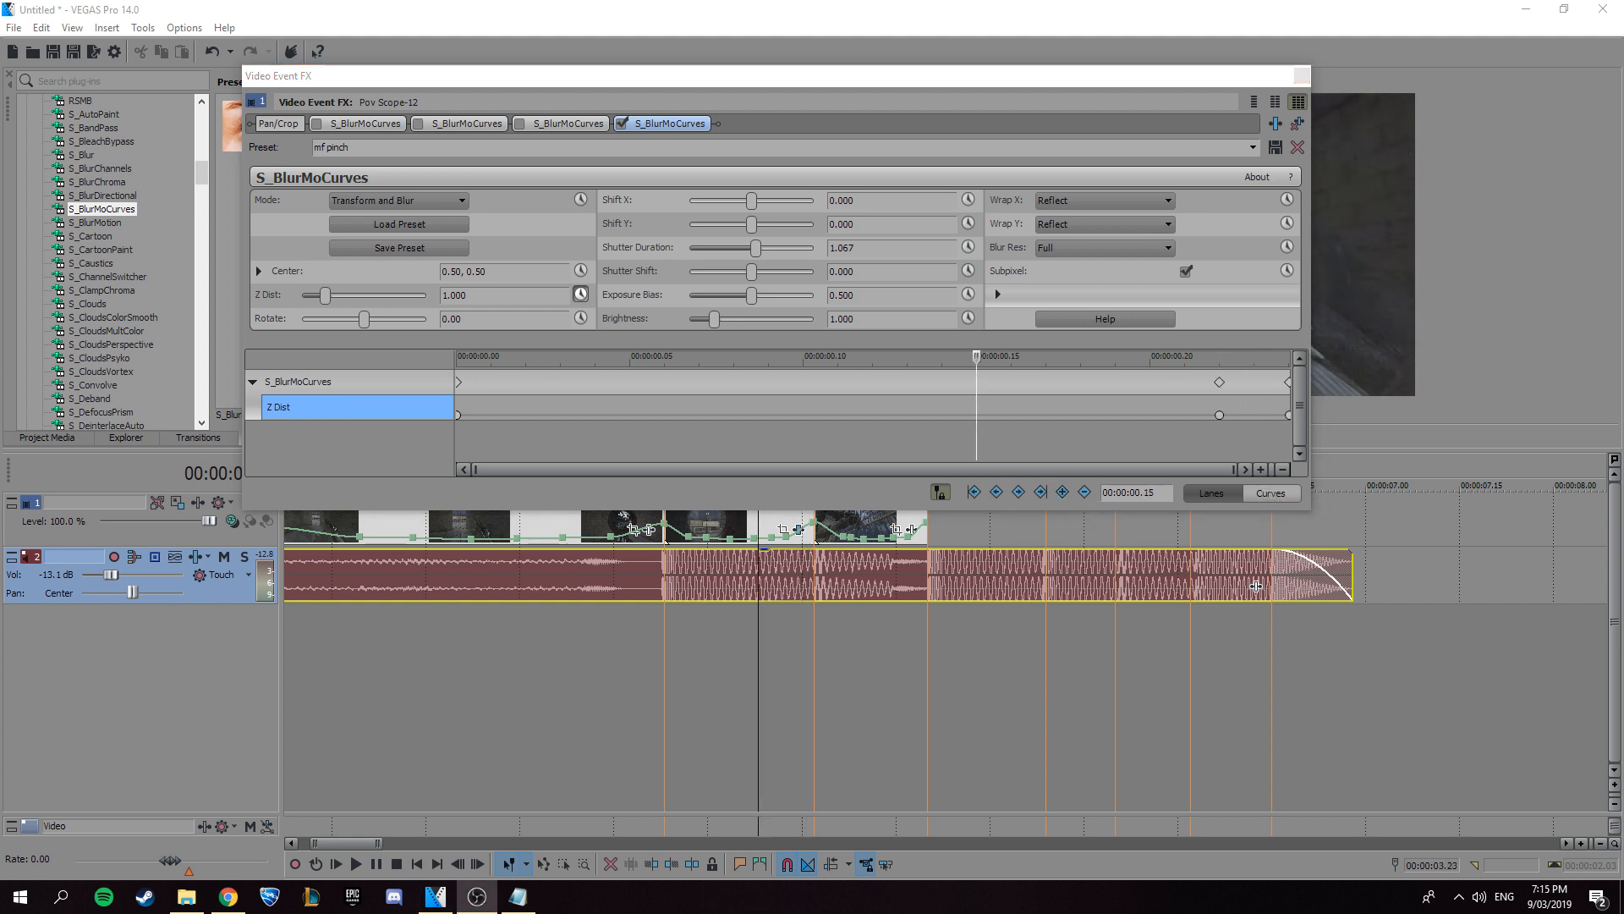
Change Z Dist at the clip's last keyframe and set the frame 22 keyframe to Fast Fade.
click(1288, 413)
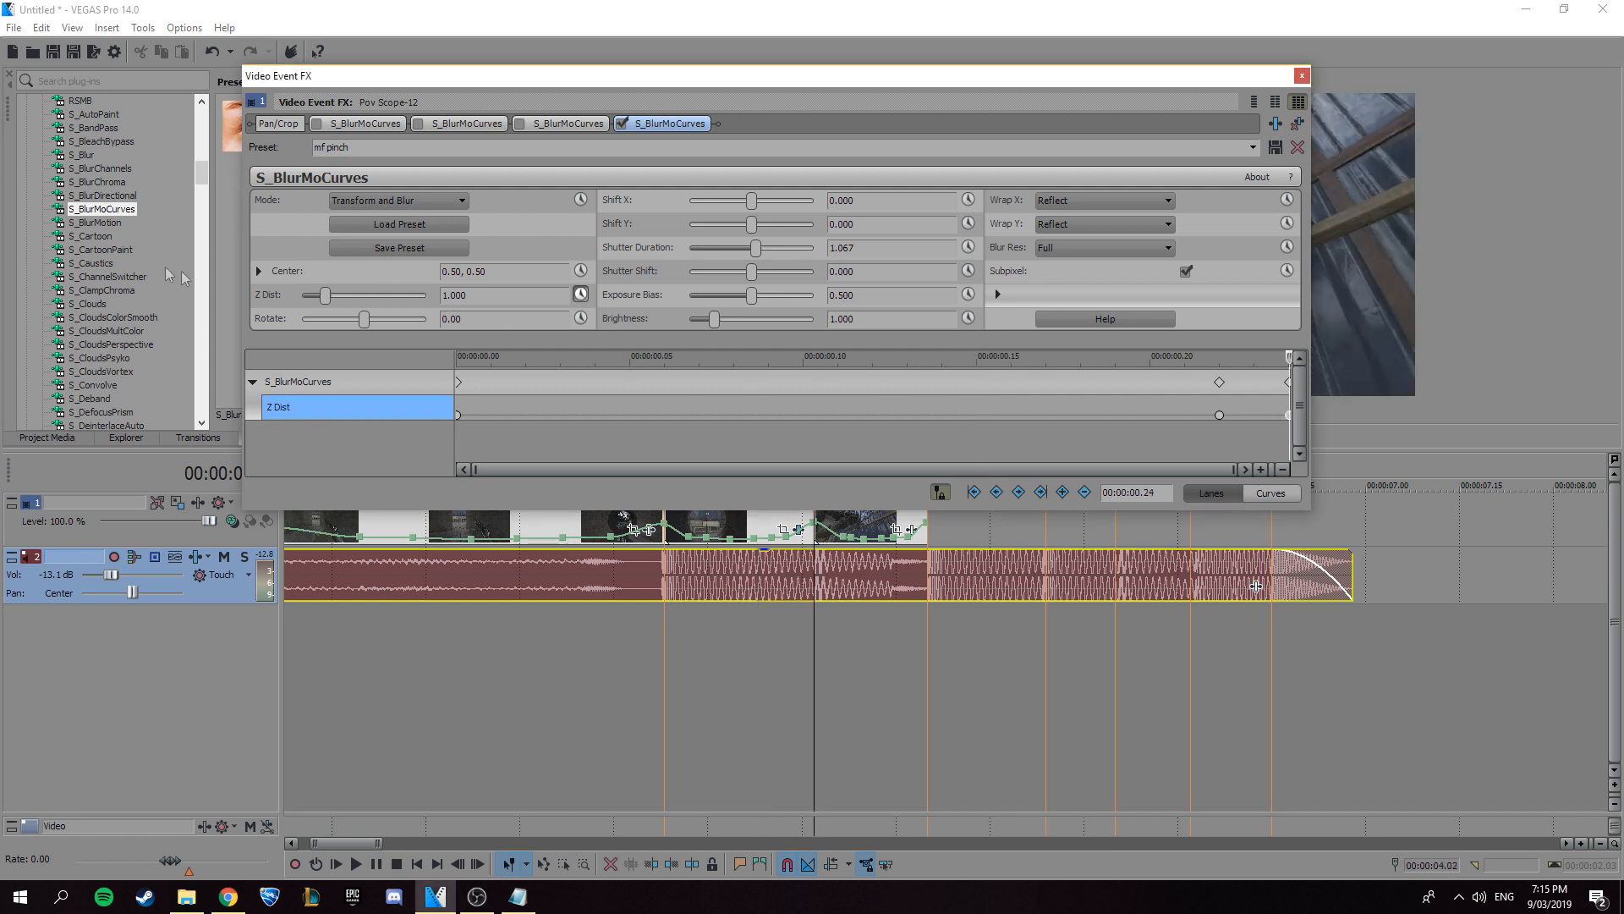
click(515, 296)
text(1)
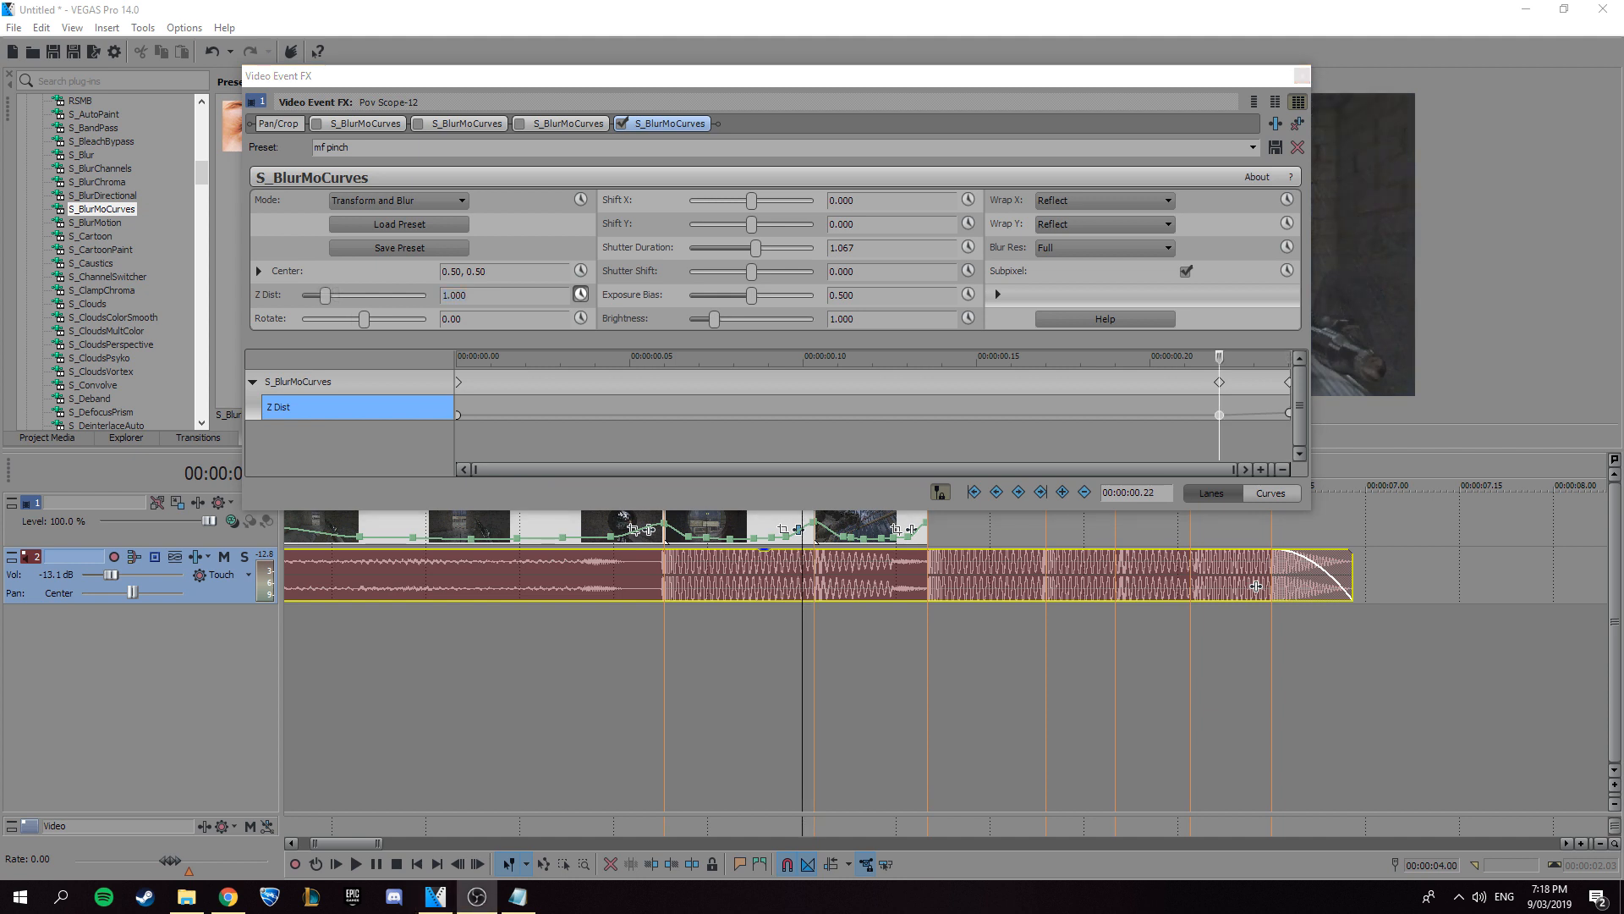
right_click(1218, 415)
click(1268, 570)
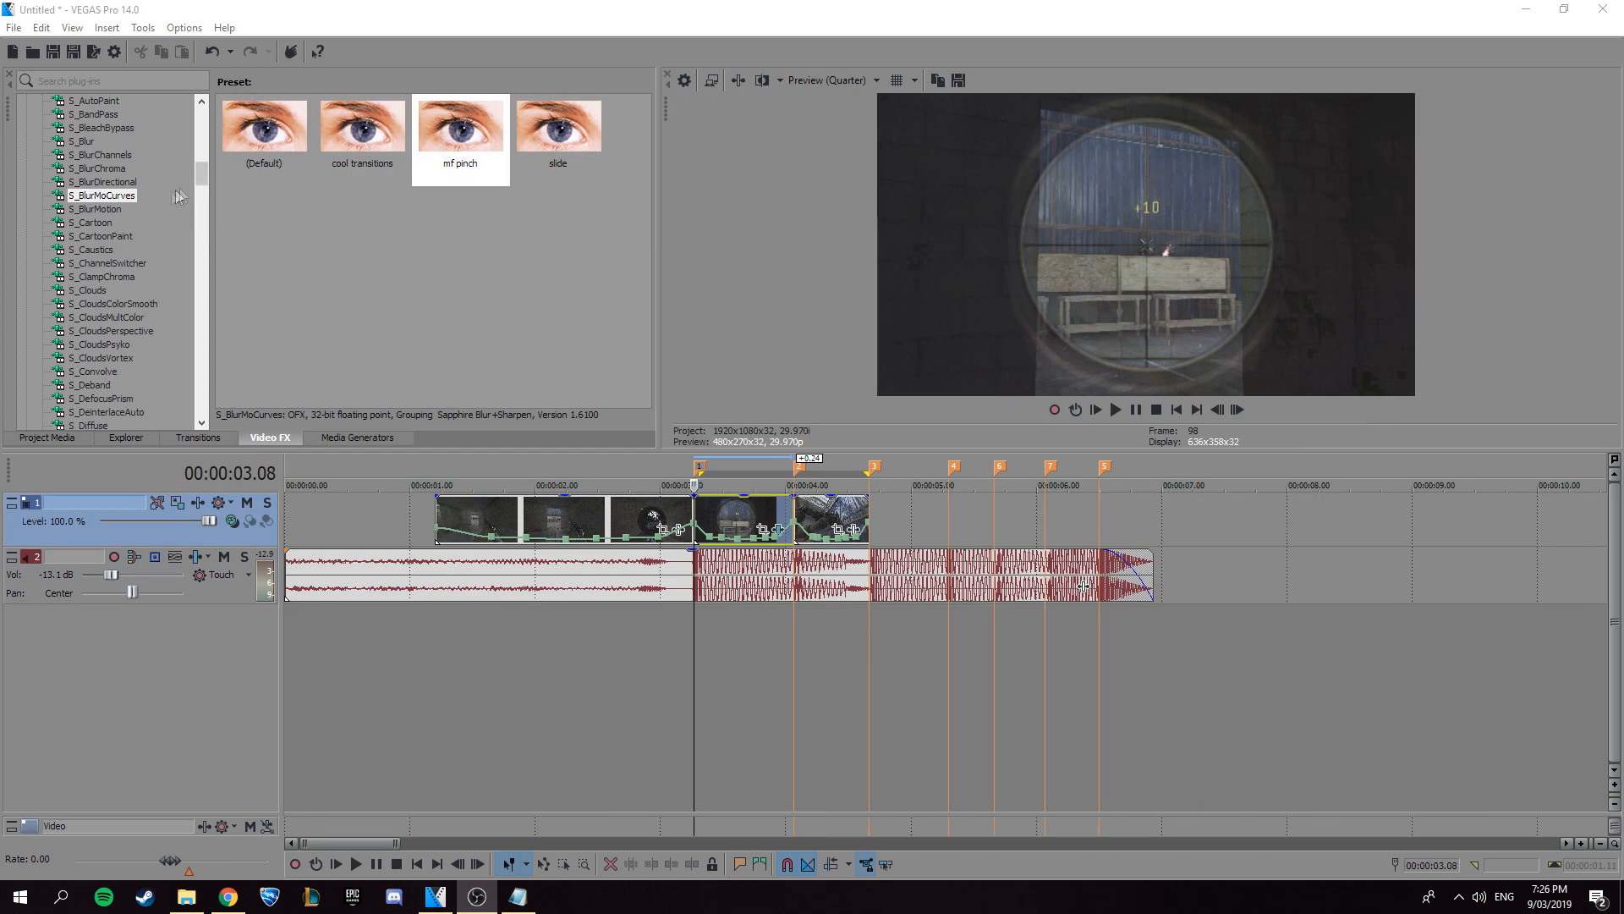
Apply the Pinch/Punch effect with the Reset to None preset to the same Pov Scope-12 clip.
drag(203, 179, 206, 154)
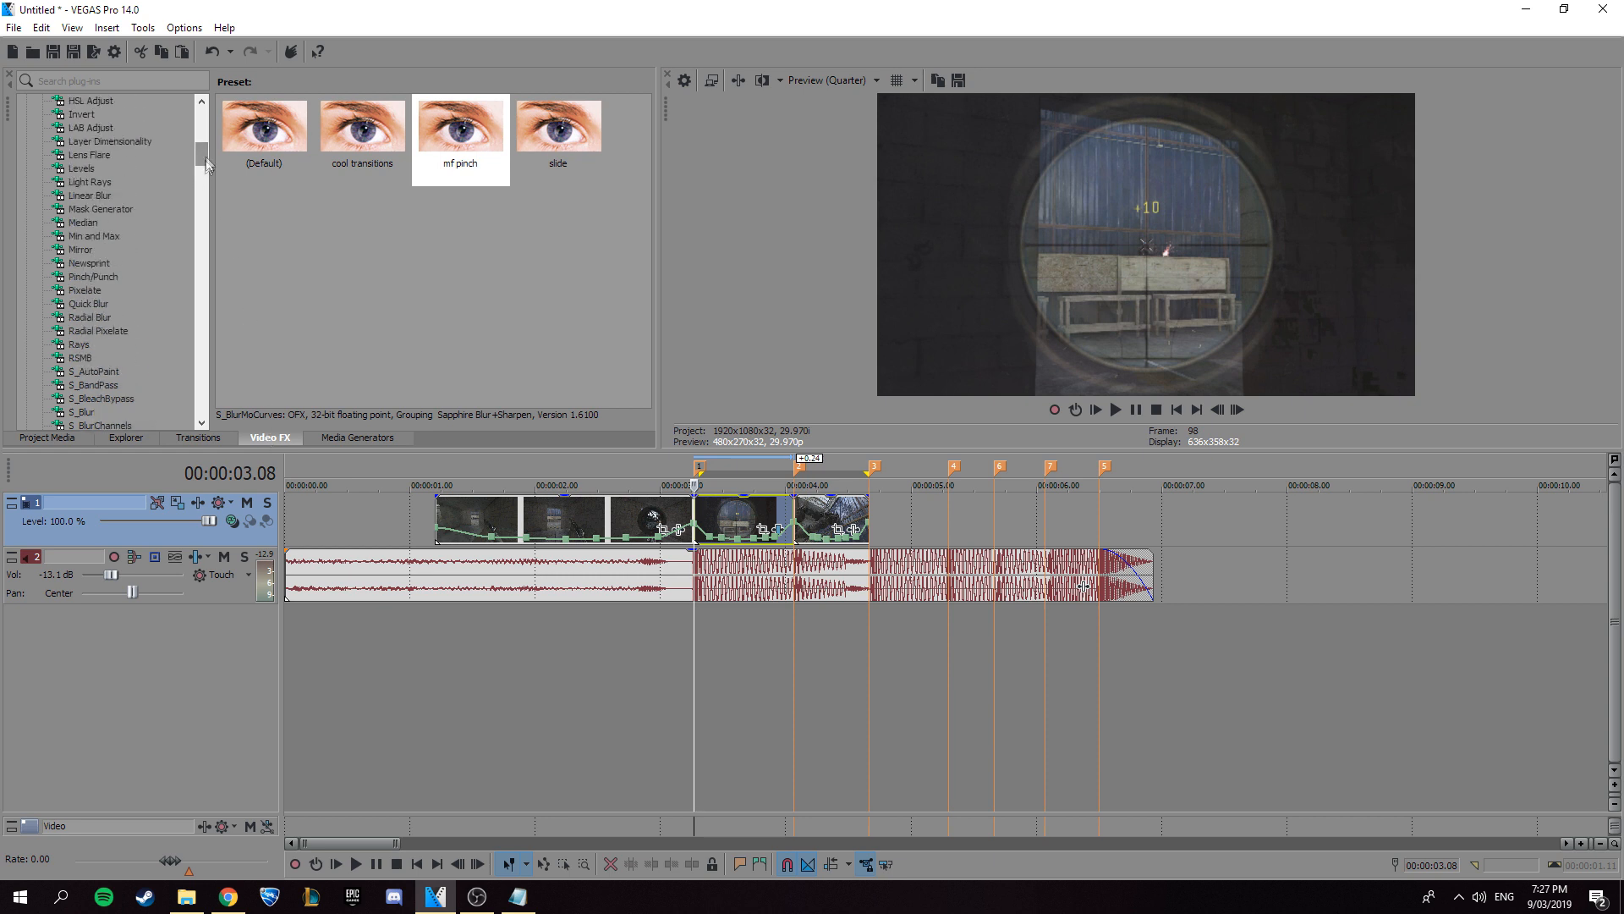
click(95, 277)
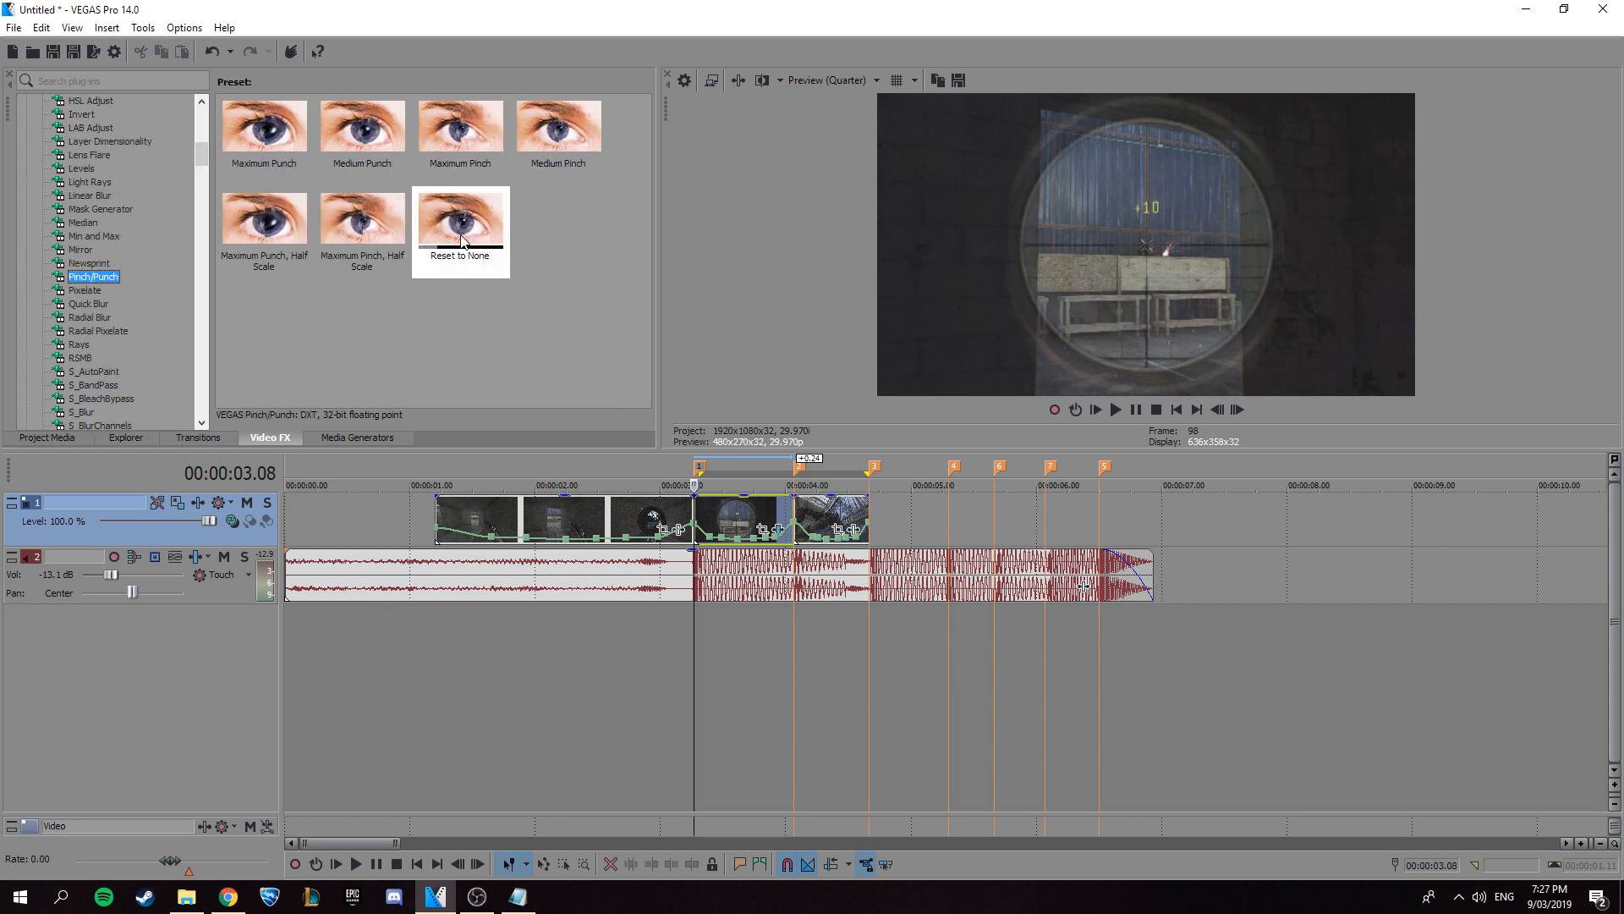
drag(701, 451, 728, 505)
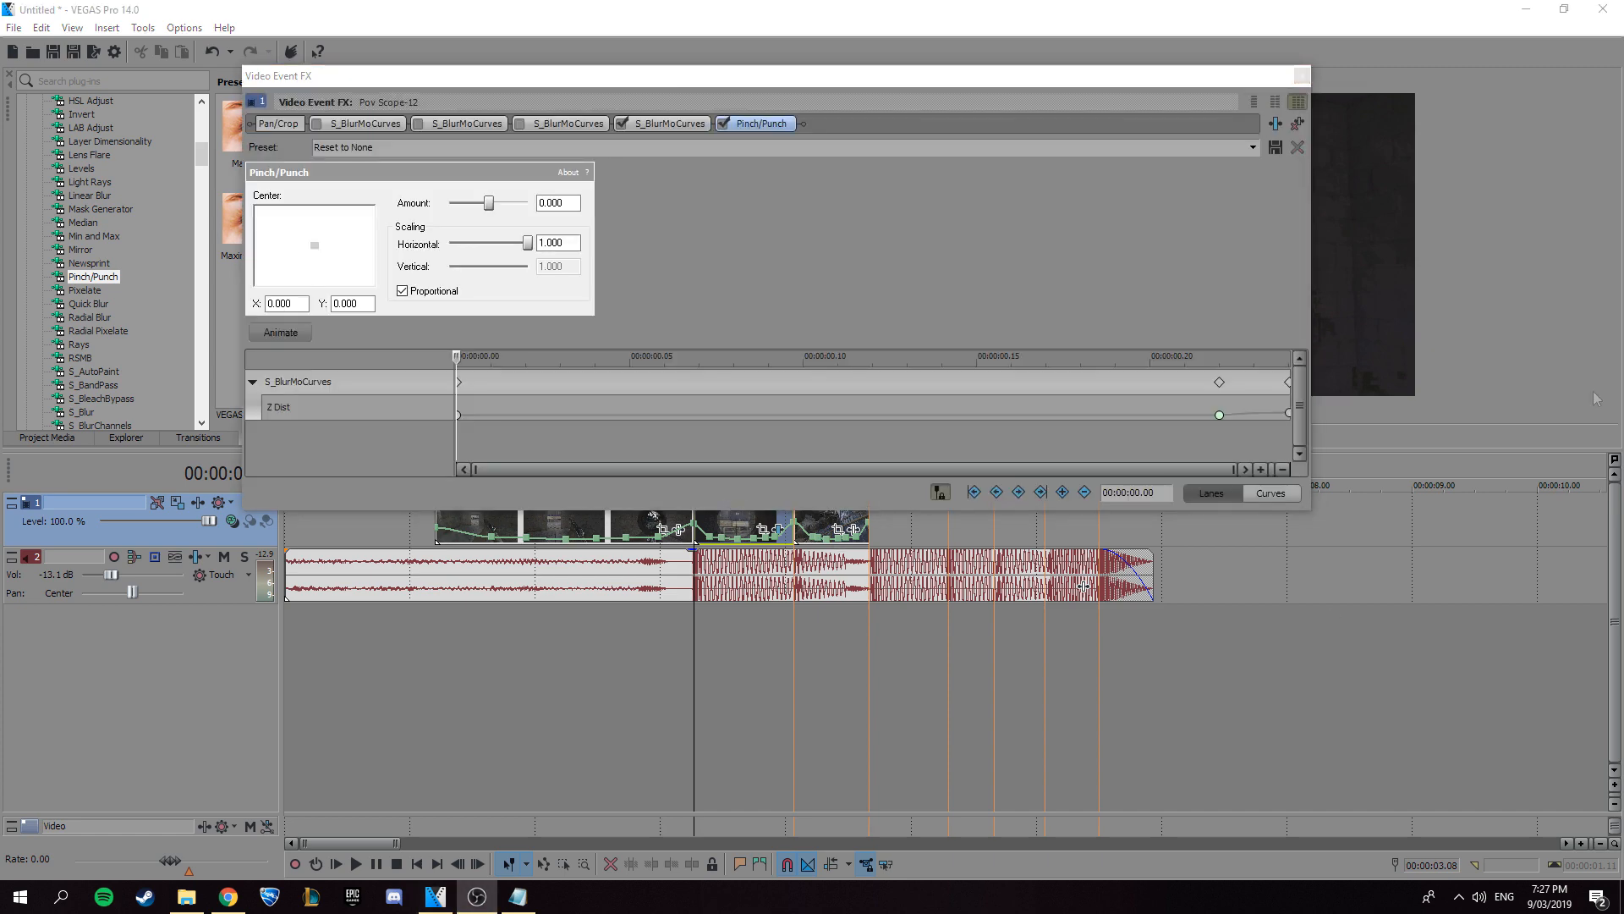
Animate Pinch/Punch with keyframes at frame 24 and frame 18.
click(291, 333)
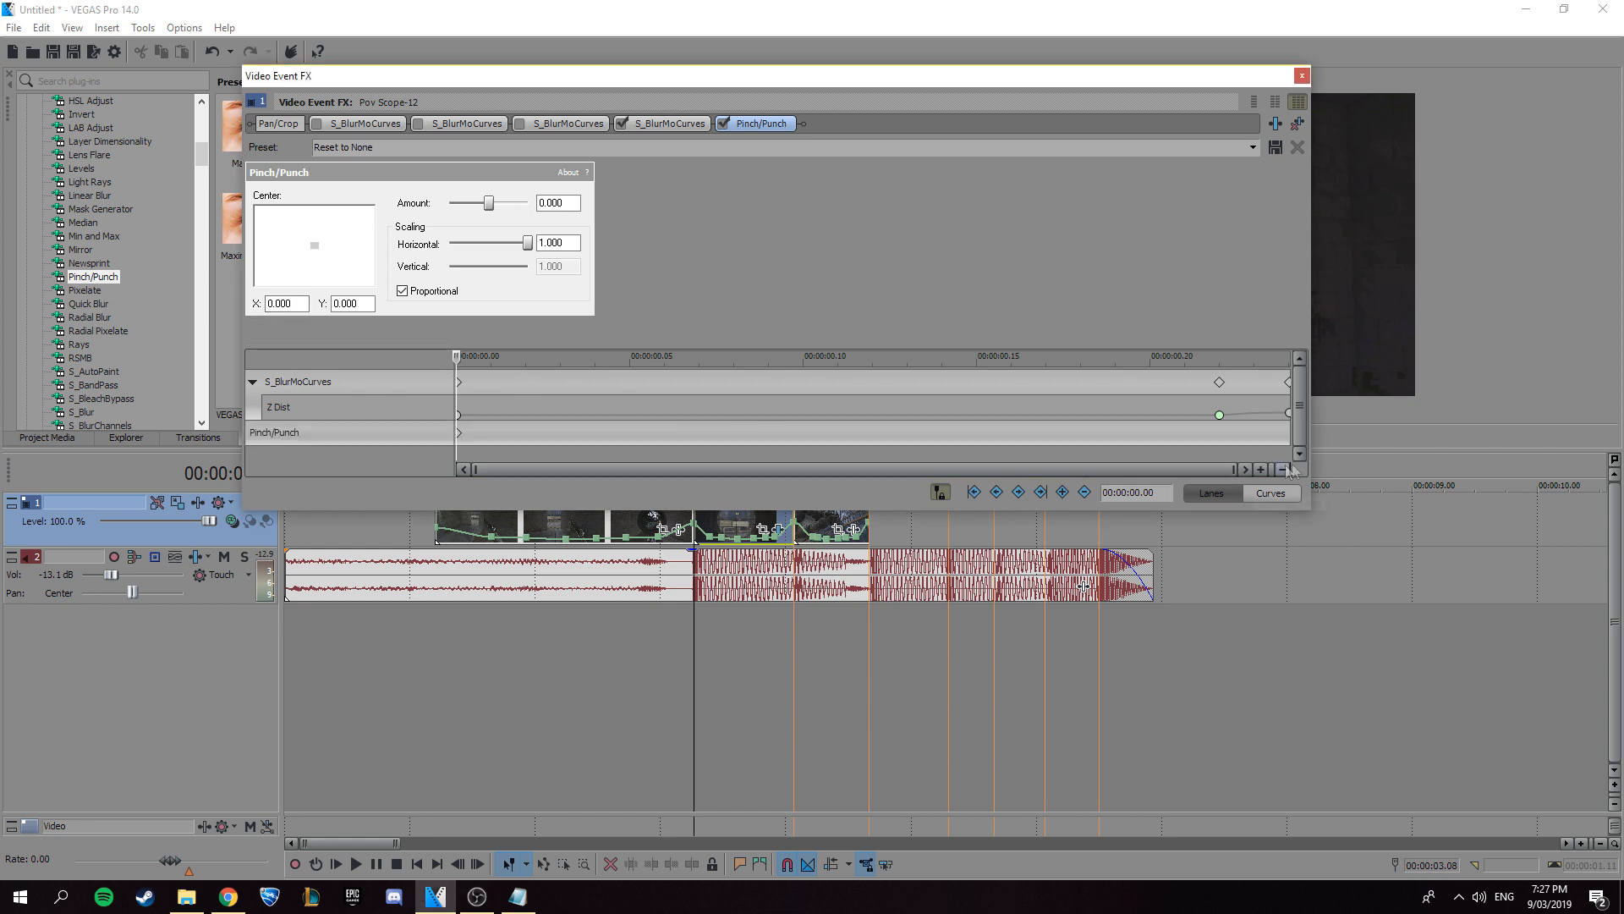
click(1265, 431)
click(1062, 490)
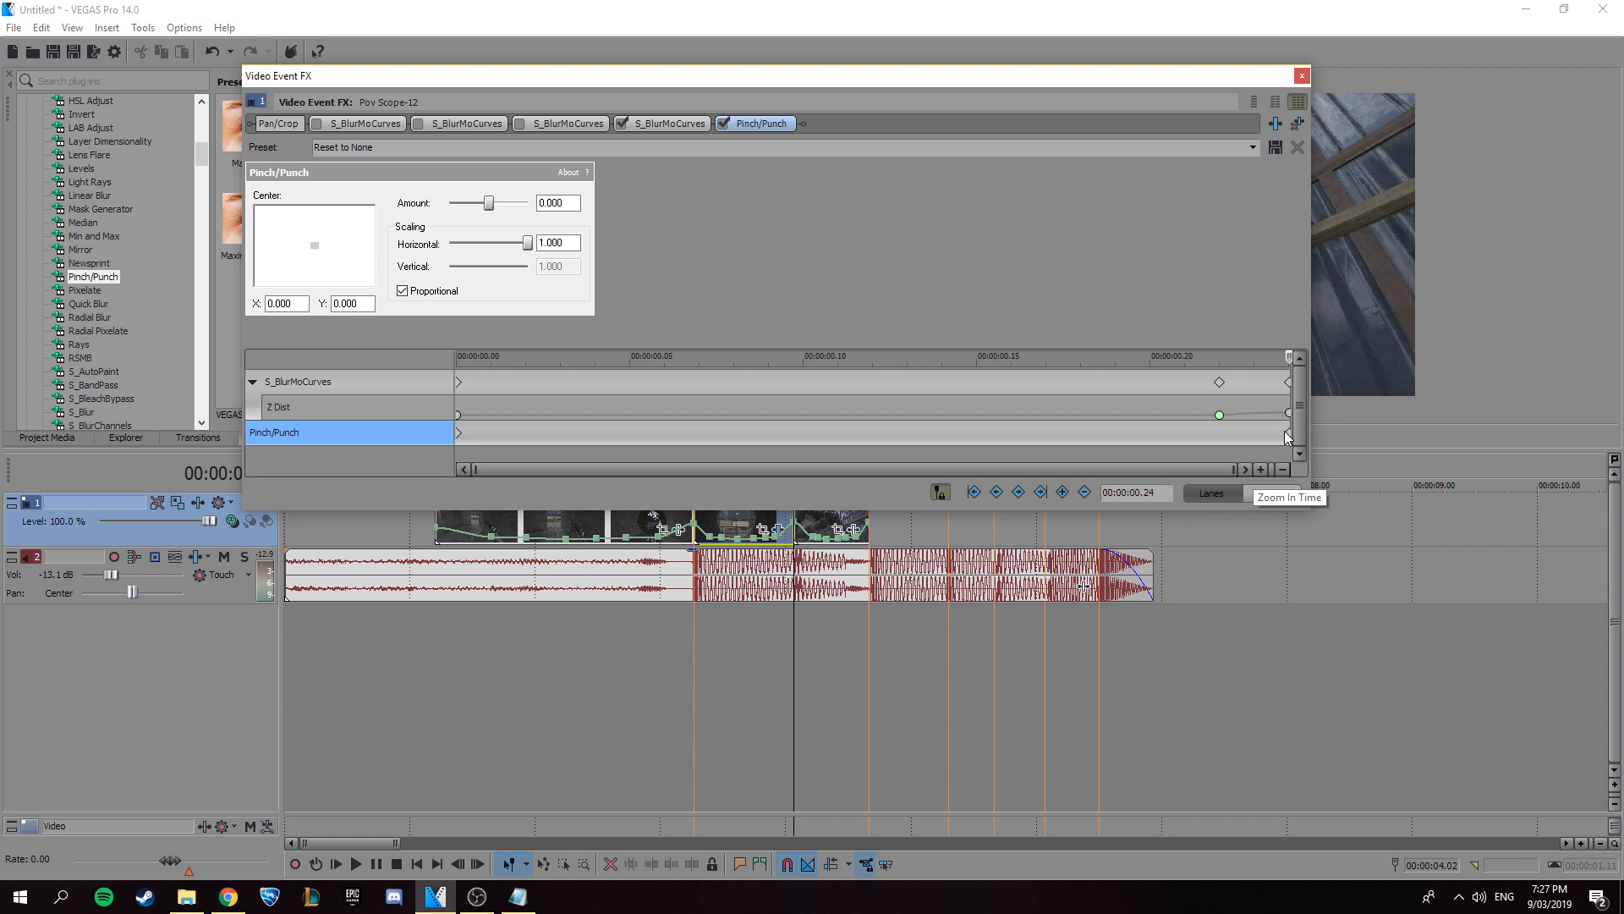
key(Left)
key(Left)
key(Left)
key(Left)
key(Left)
key(Left)
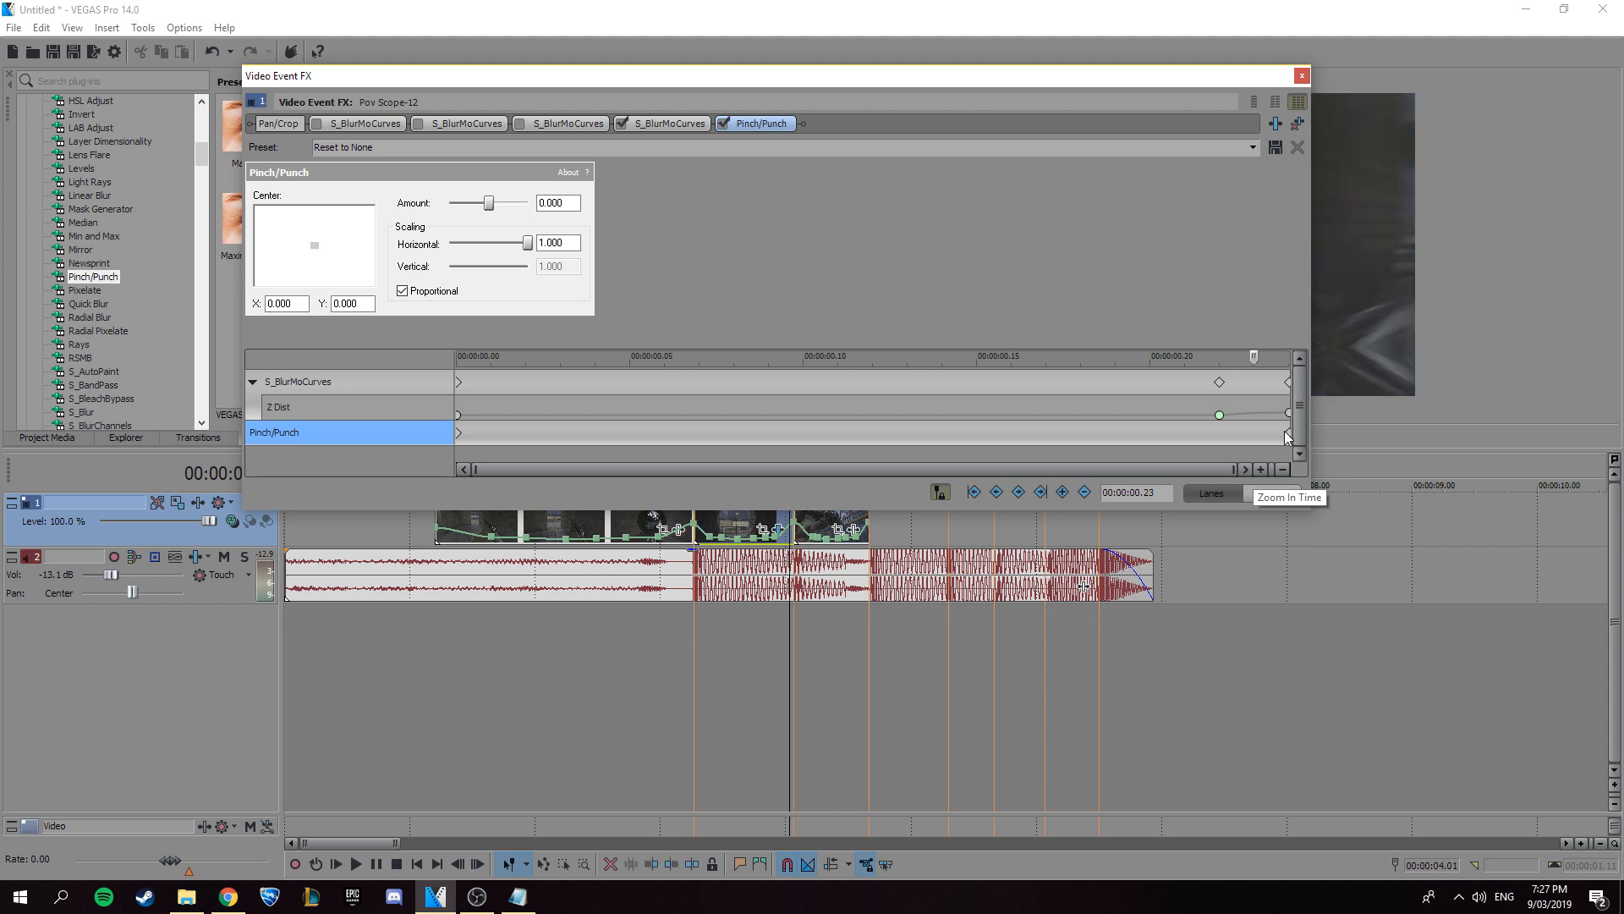
click(1064, 492)
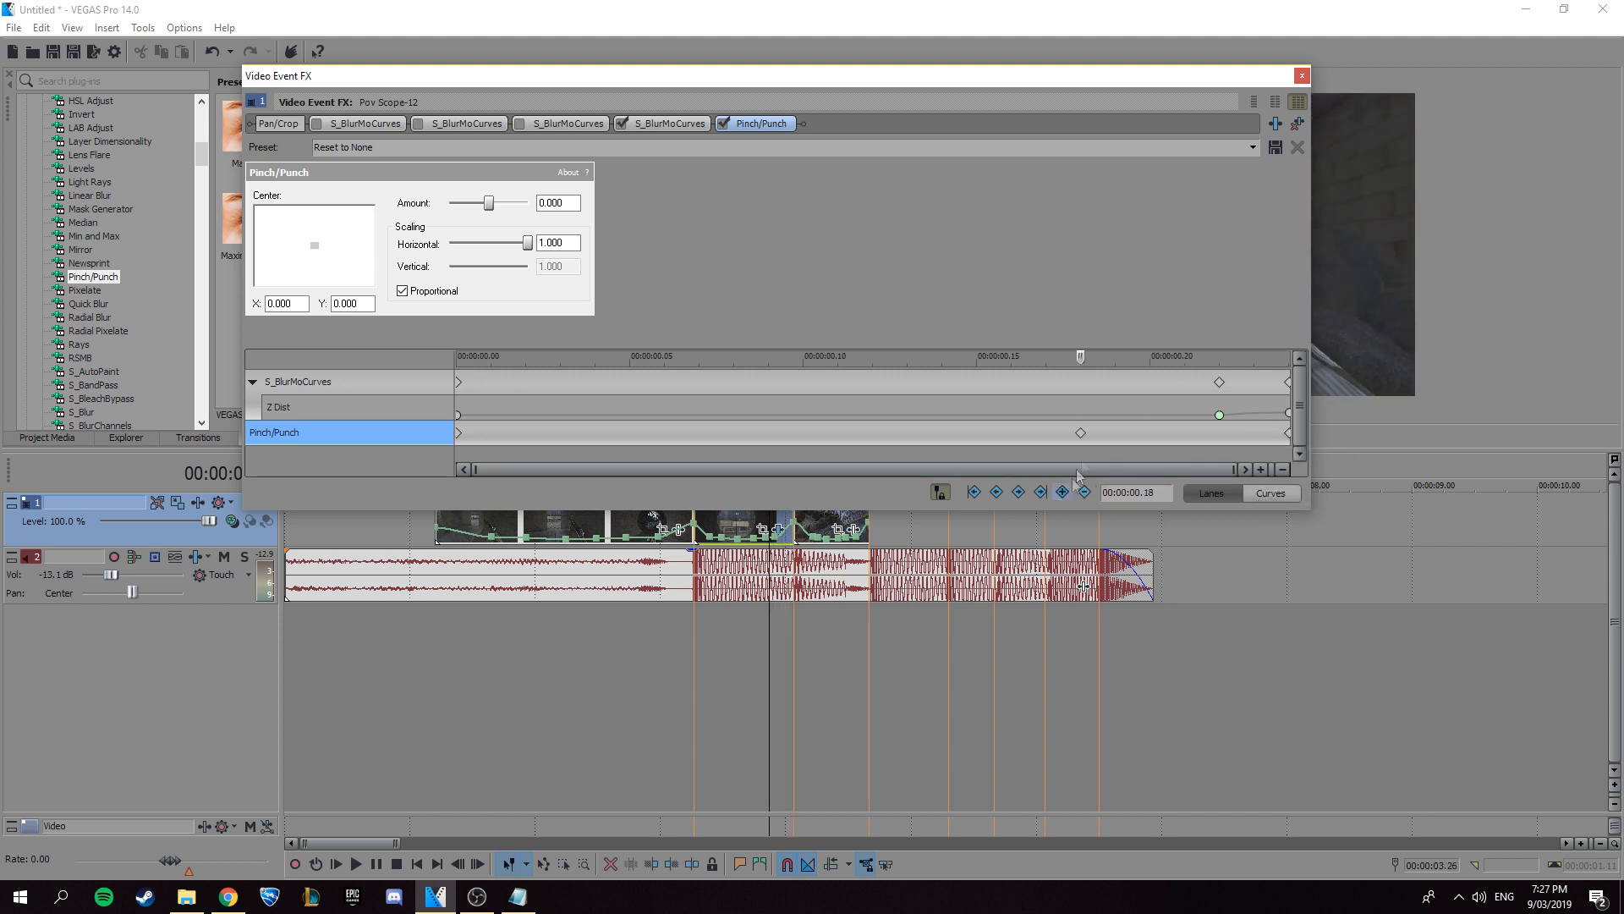
Set the frame 18 Pinch/Punch keyframe to Fast Fade and the Amount at the last keyframe to -1.
right_click(1083, 437)
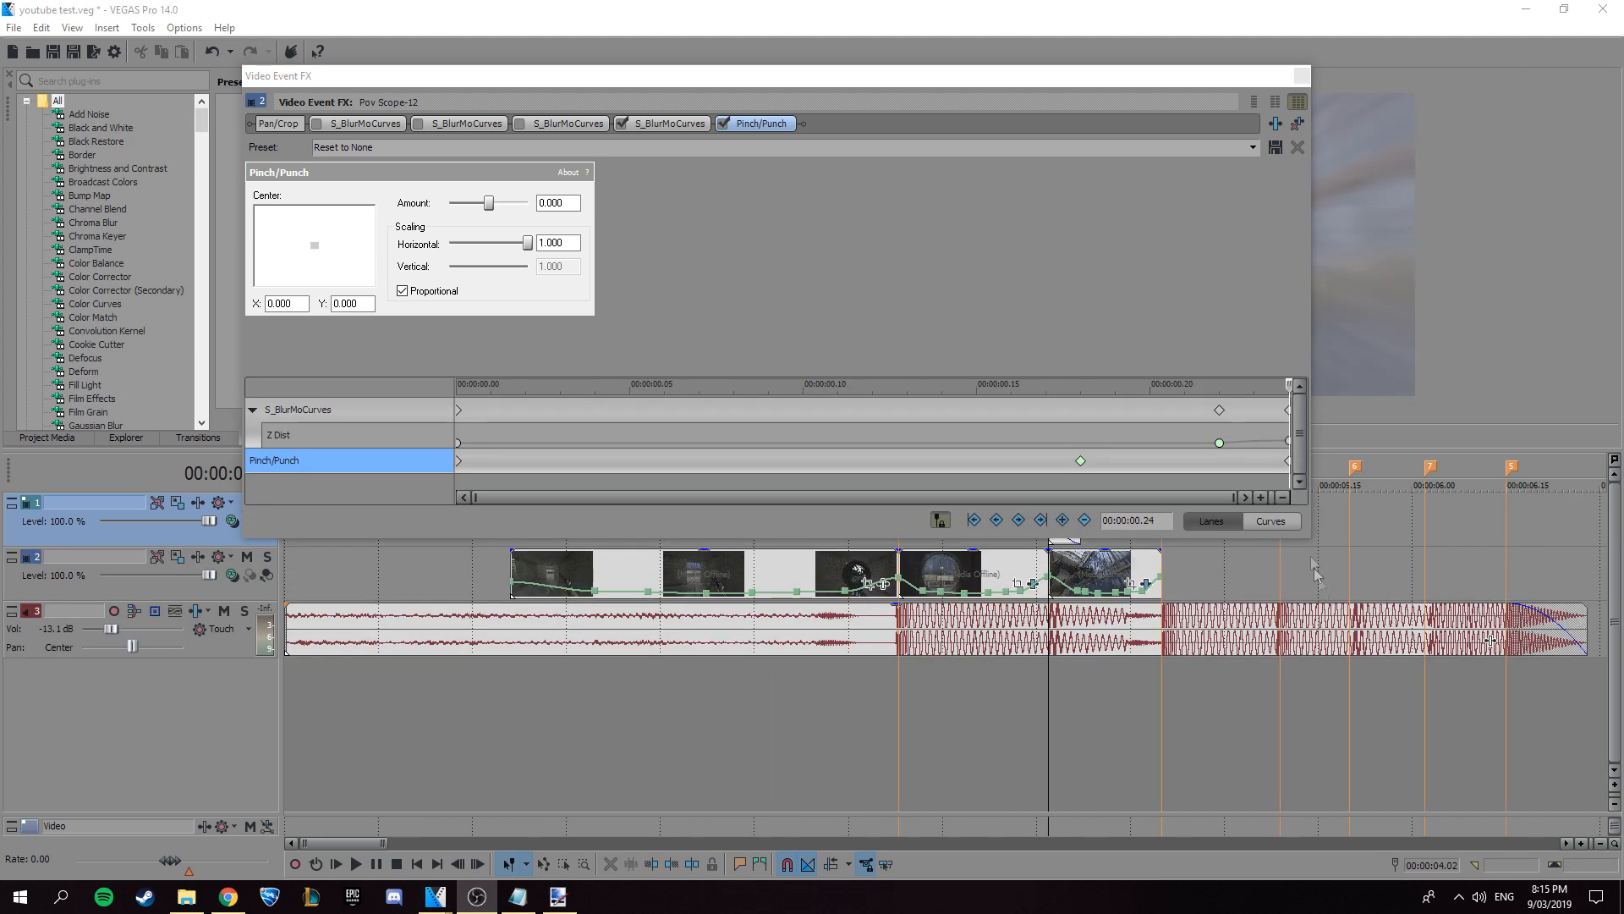
click(1290, 461)
drag(569, 203, 381, 211)
text(-1)
key(Return)
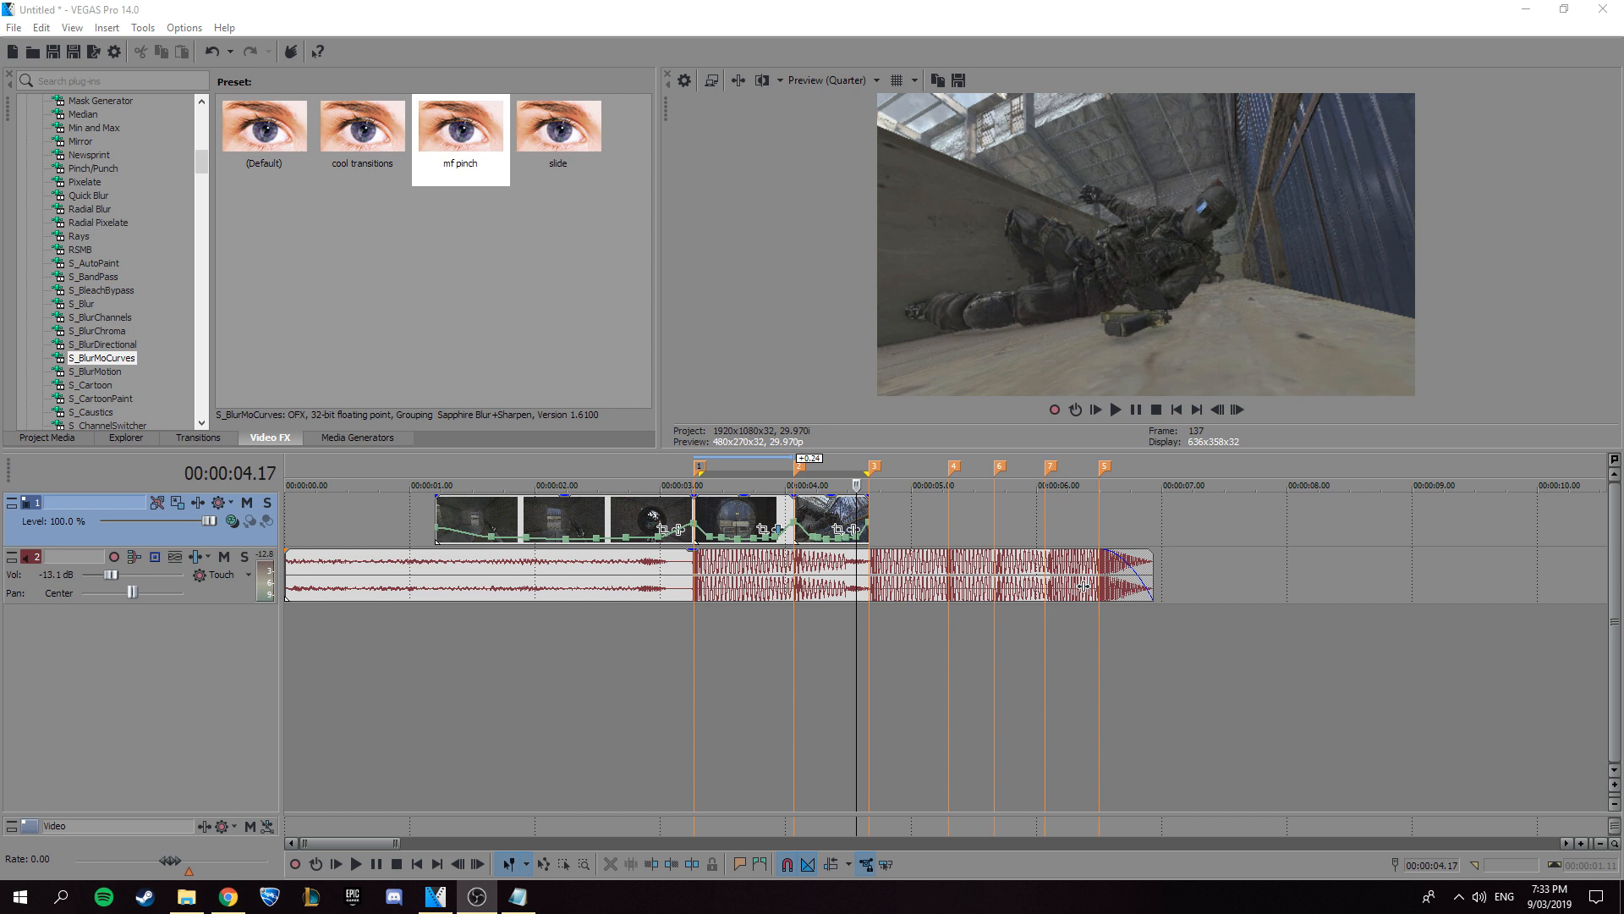
Apply the S_BlurMoCurves mf pinch preset to the last clip and animate Z Dist with a second keyframe at frame 3.
drag(459, 127, 840, 514)
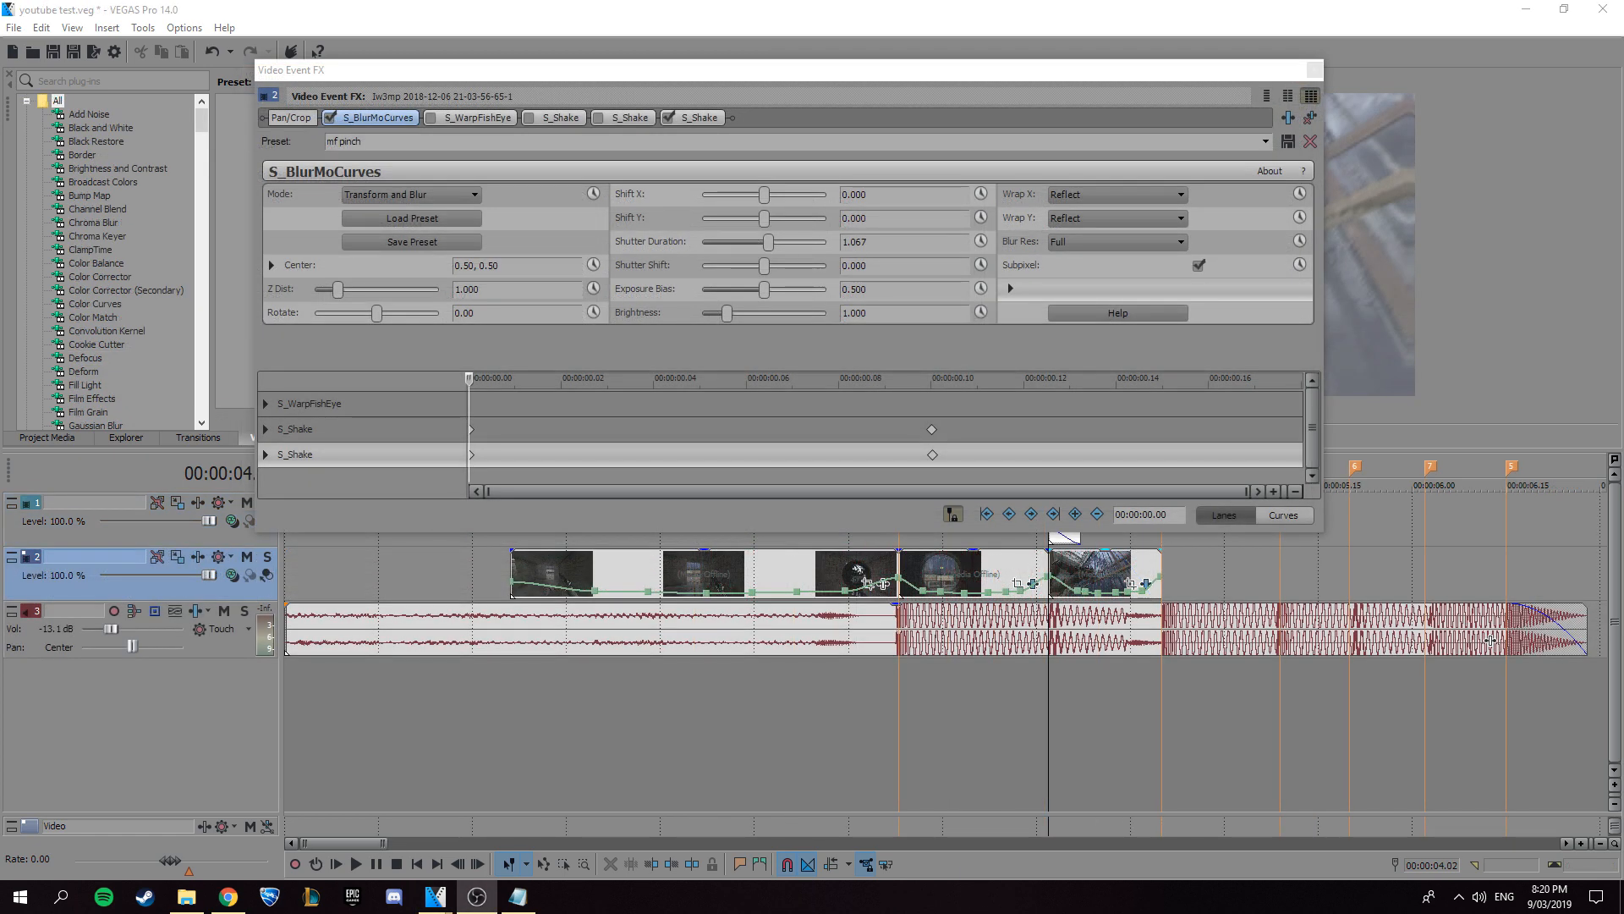
click(596, 292)
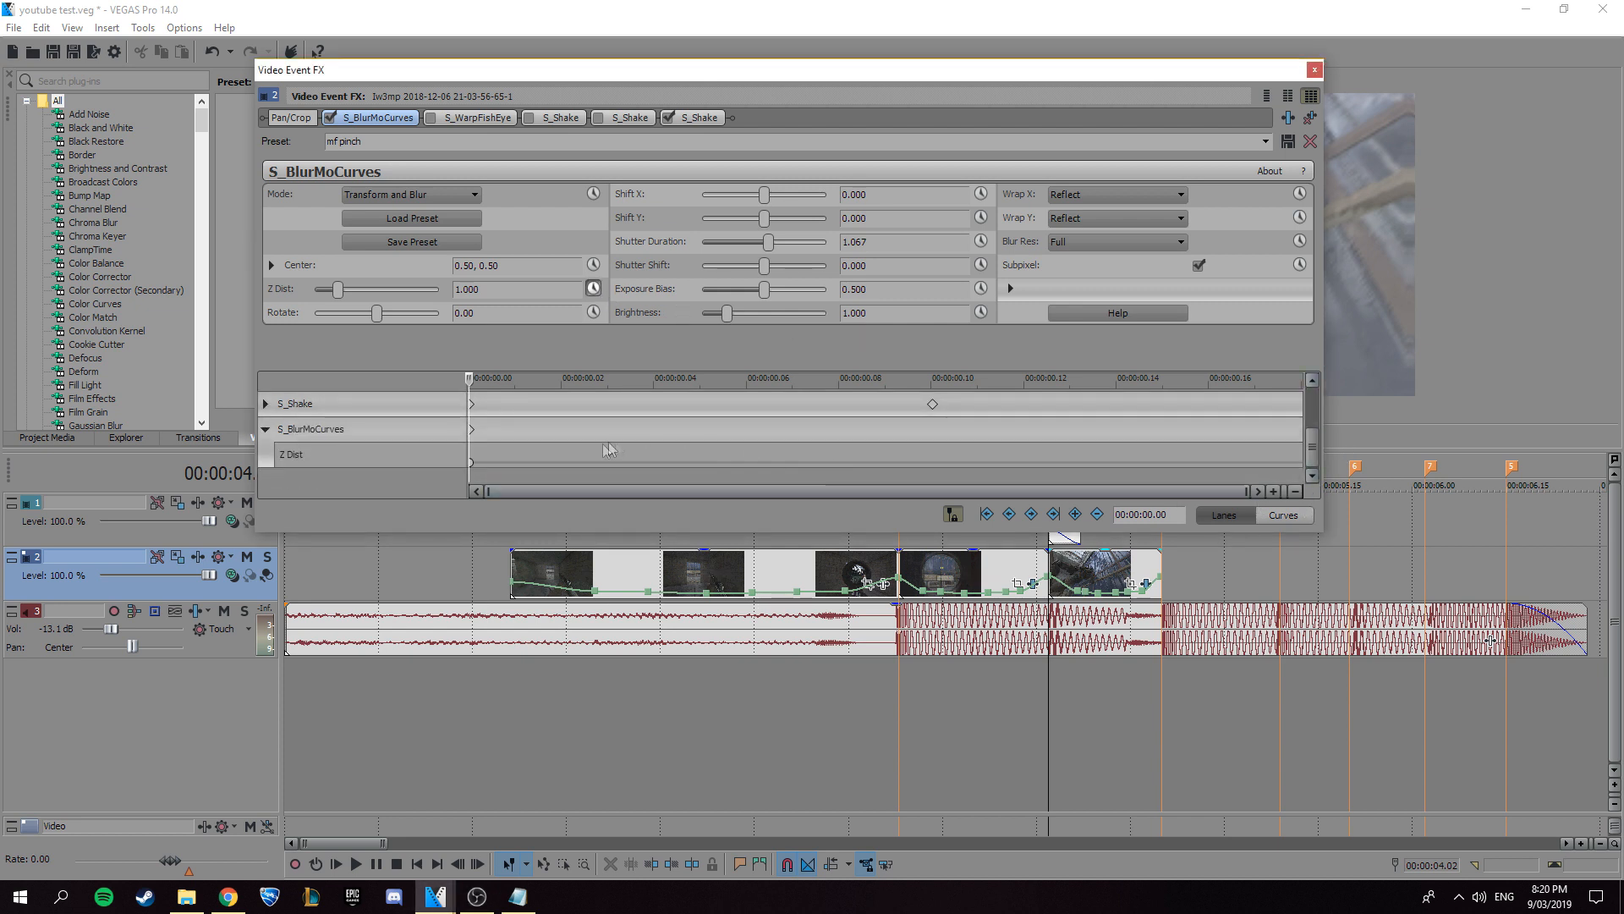
click(473, 461)
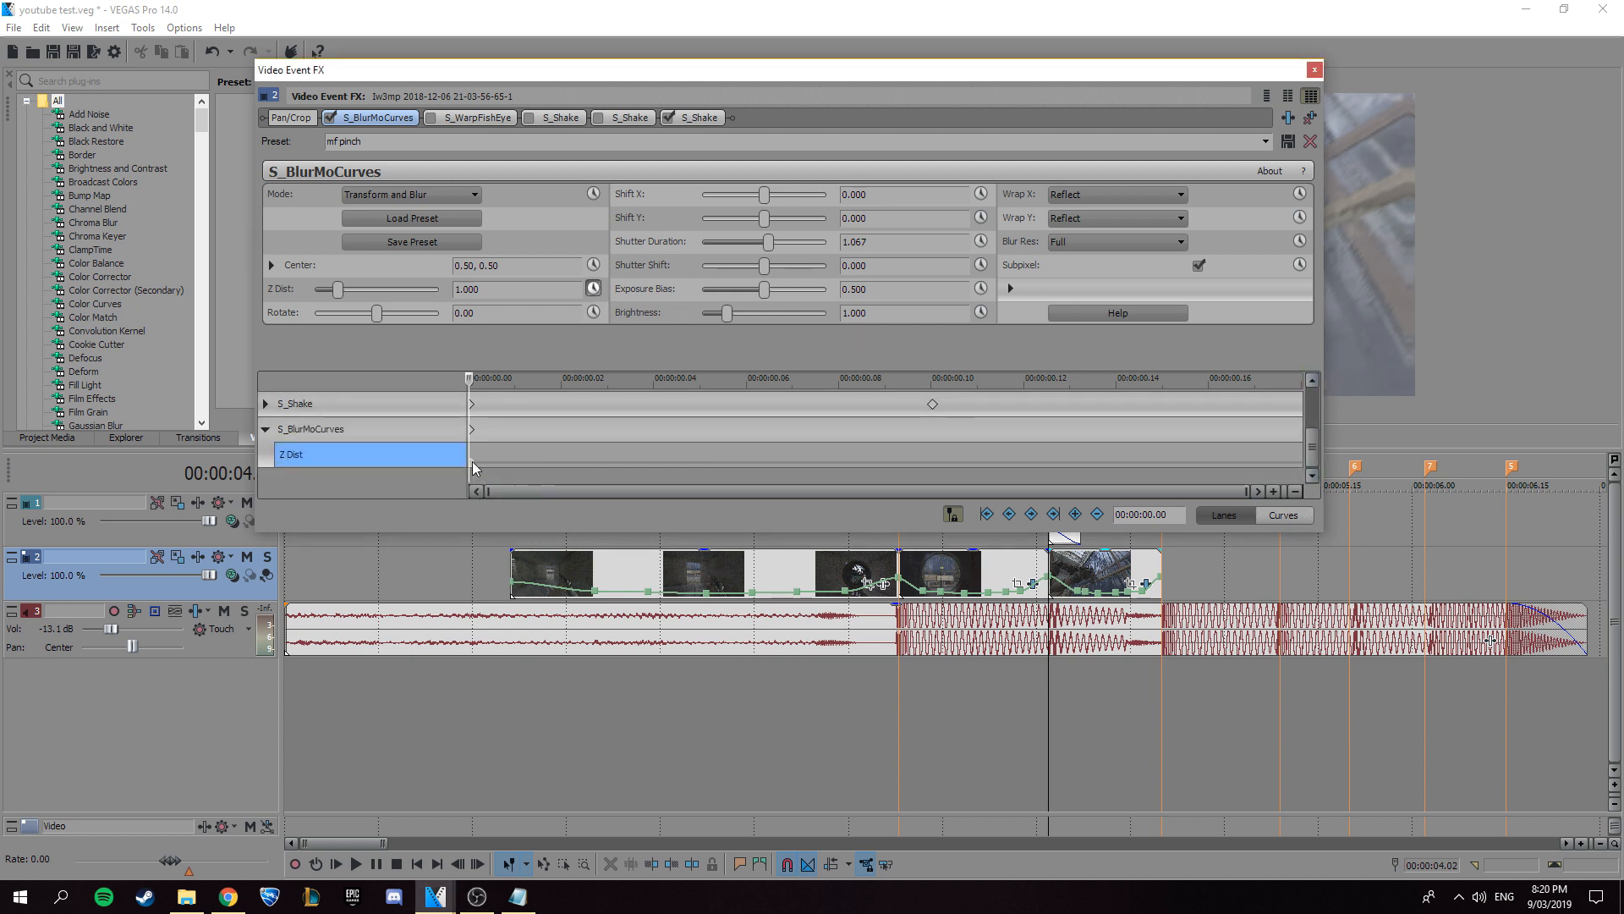
key(Right)
key(Right)
key(Right)
click(1076, 520)
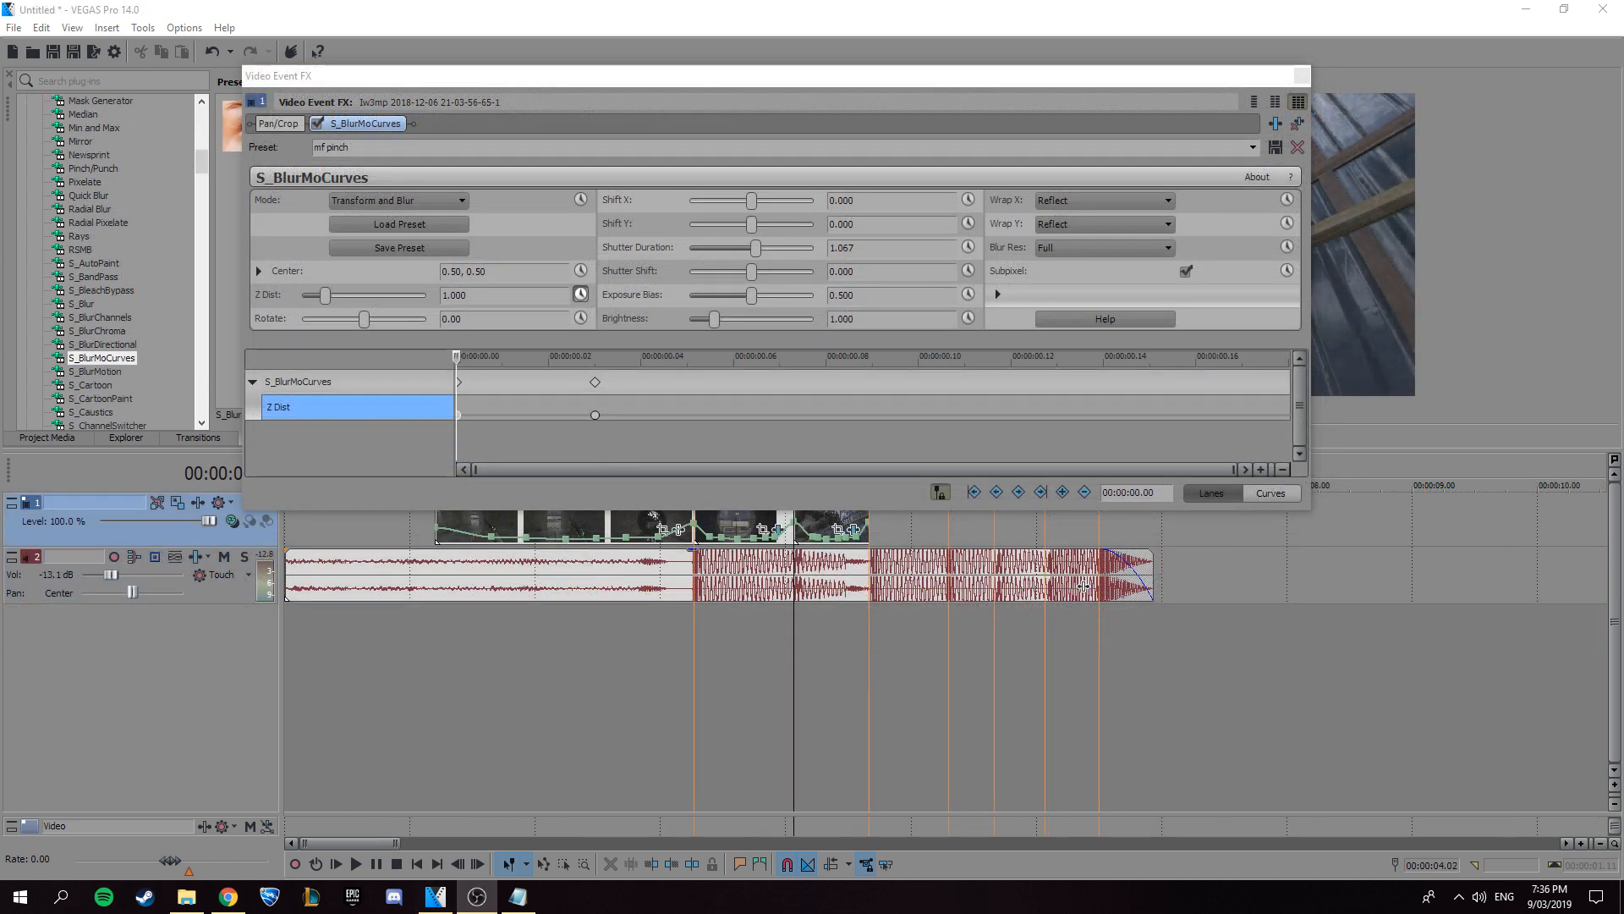
Set the last clip's first Z Dist keyframe to Fast Fade with a value of 0.5, and close the effects window.
right_click(458, 415)
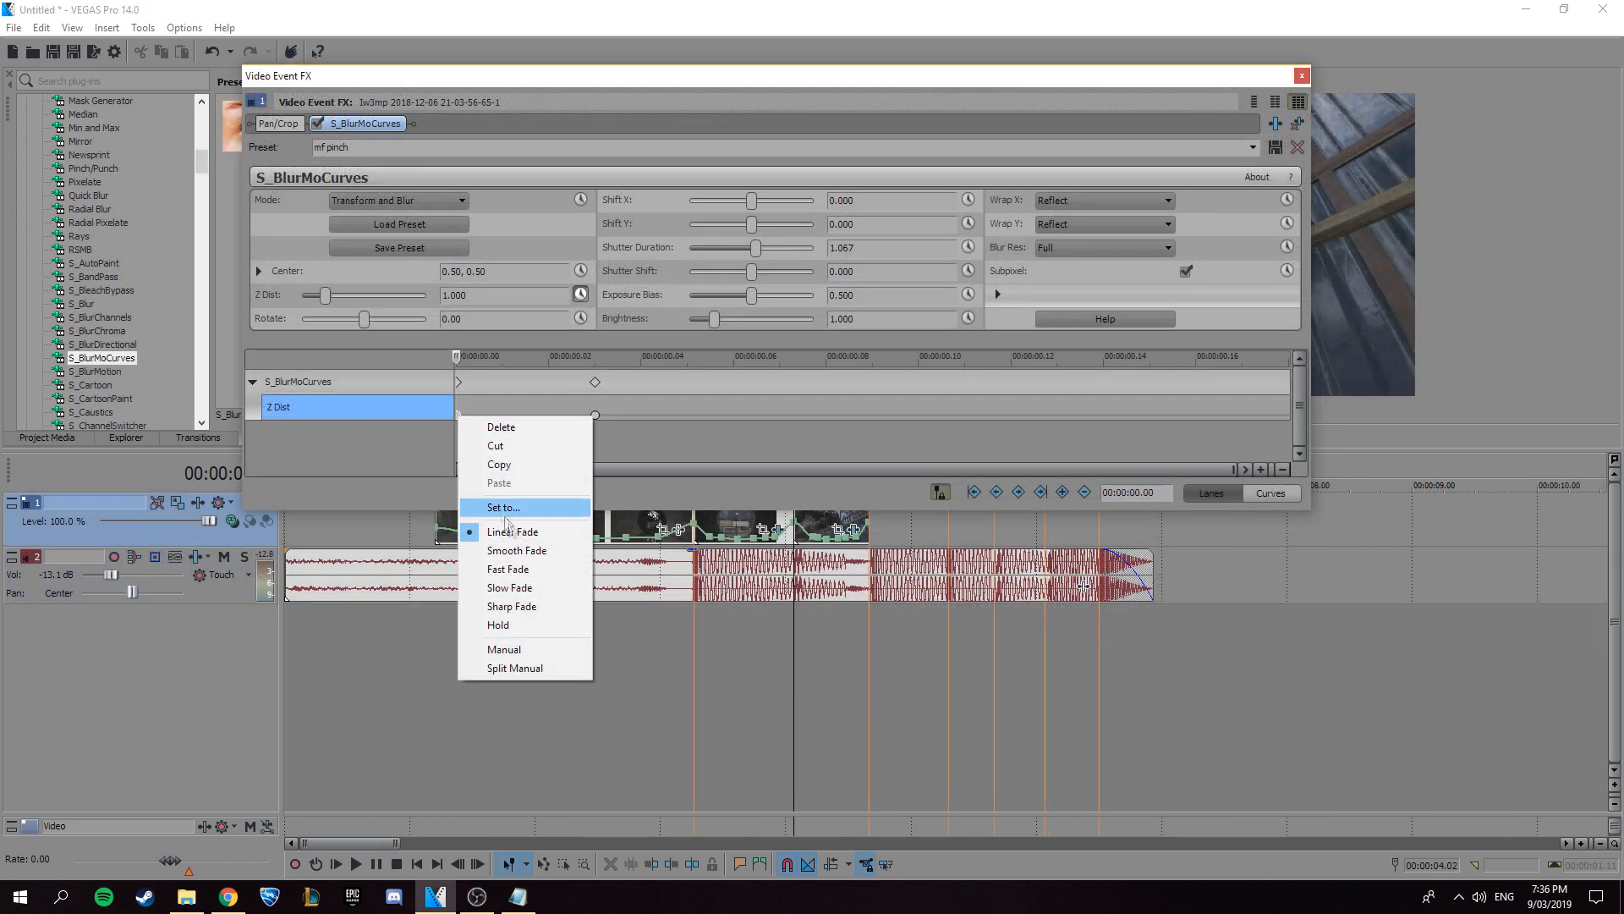
click(516, 571)
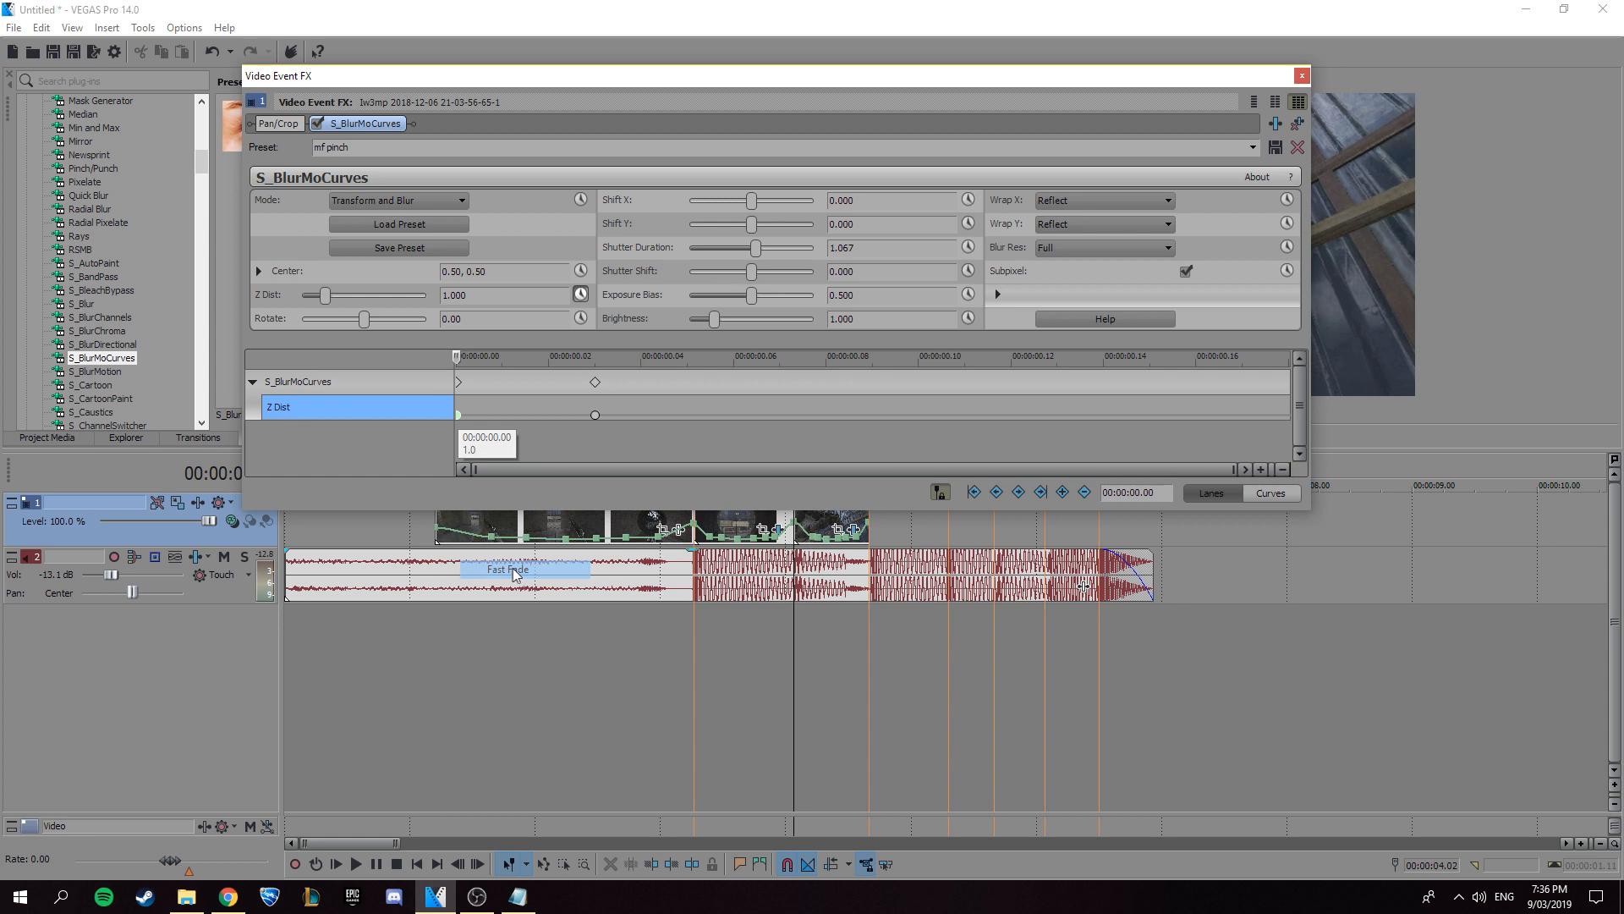
click(472, 298)
text(0.5)
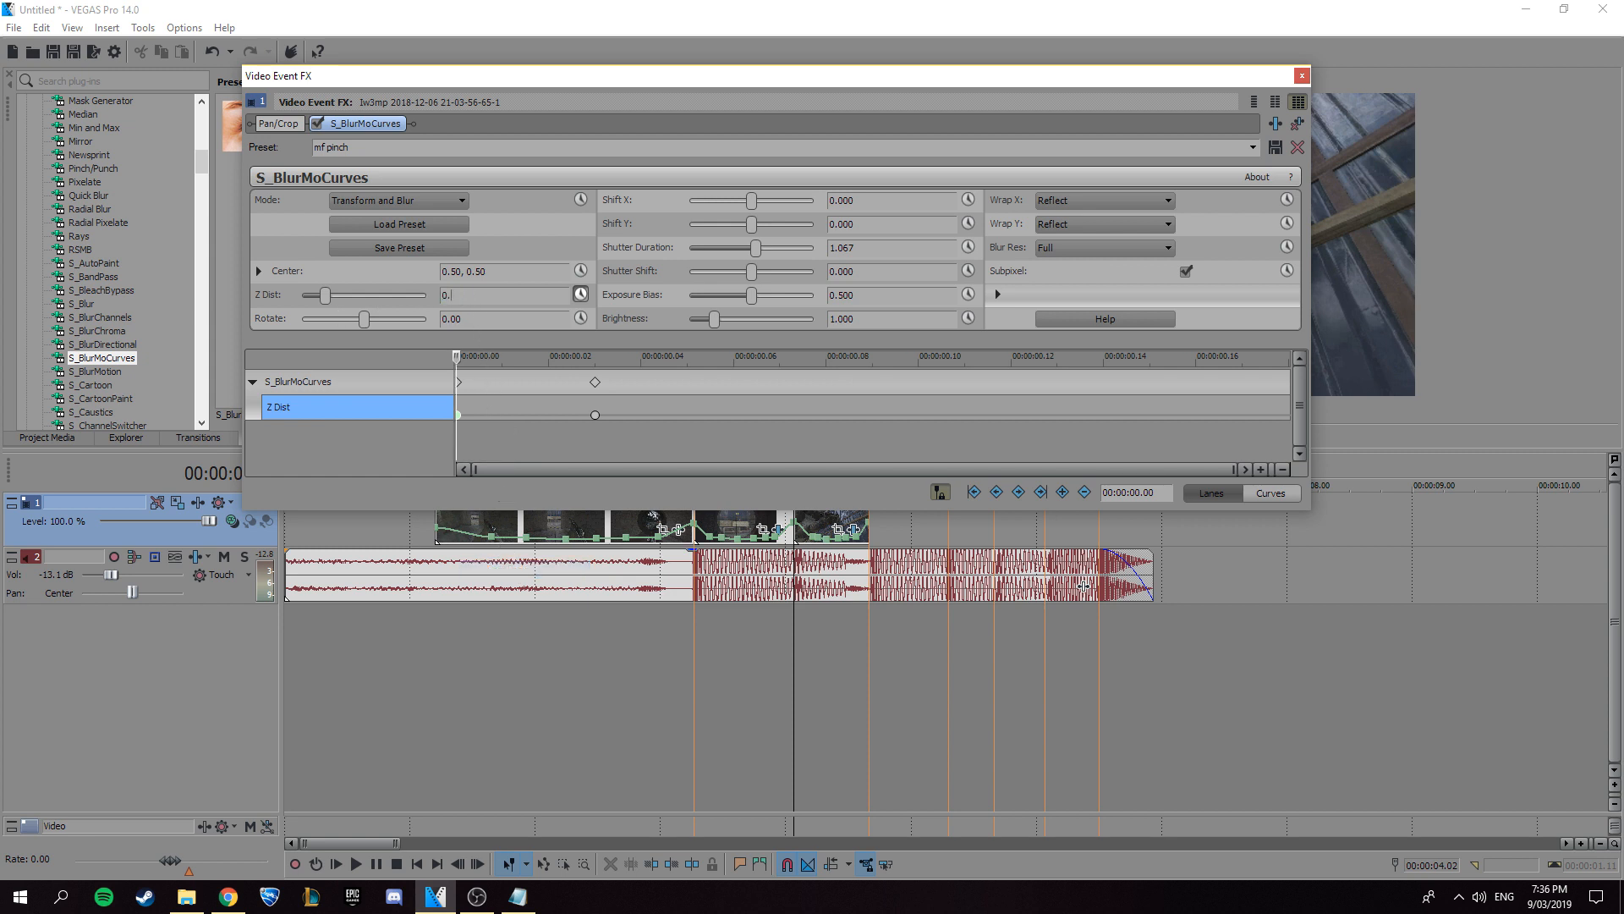
key(Return)
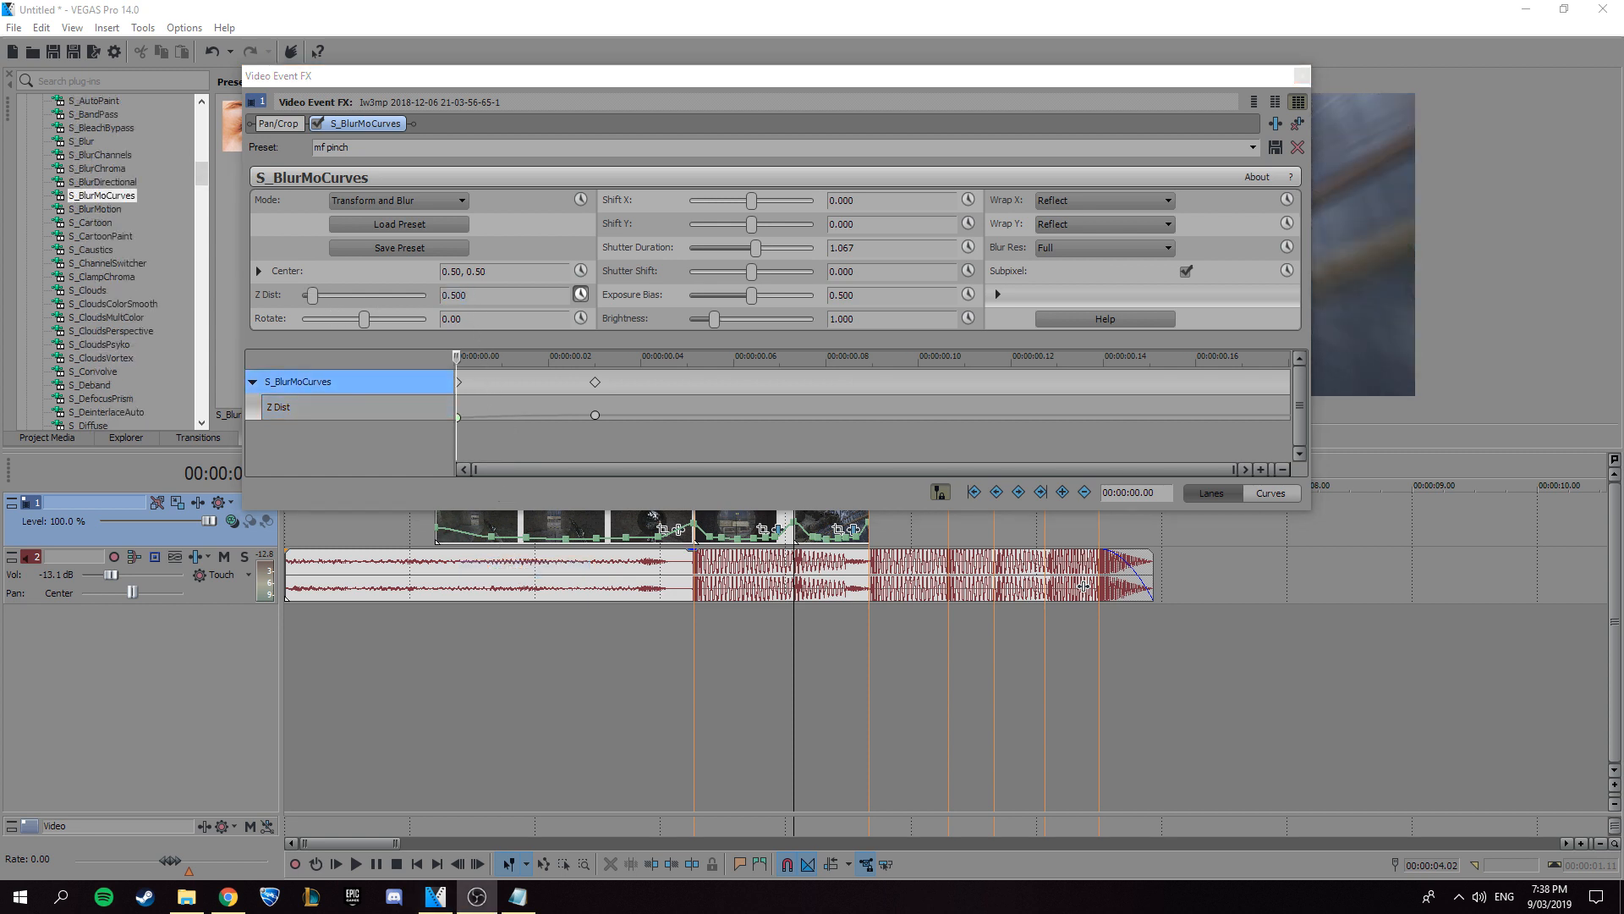
click(1301, 75)
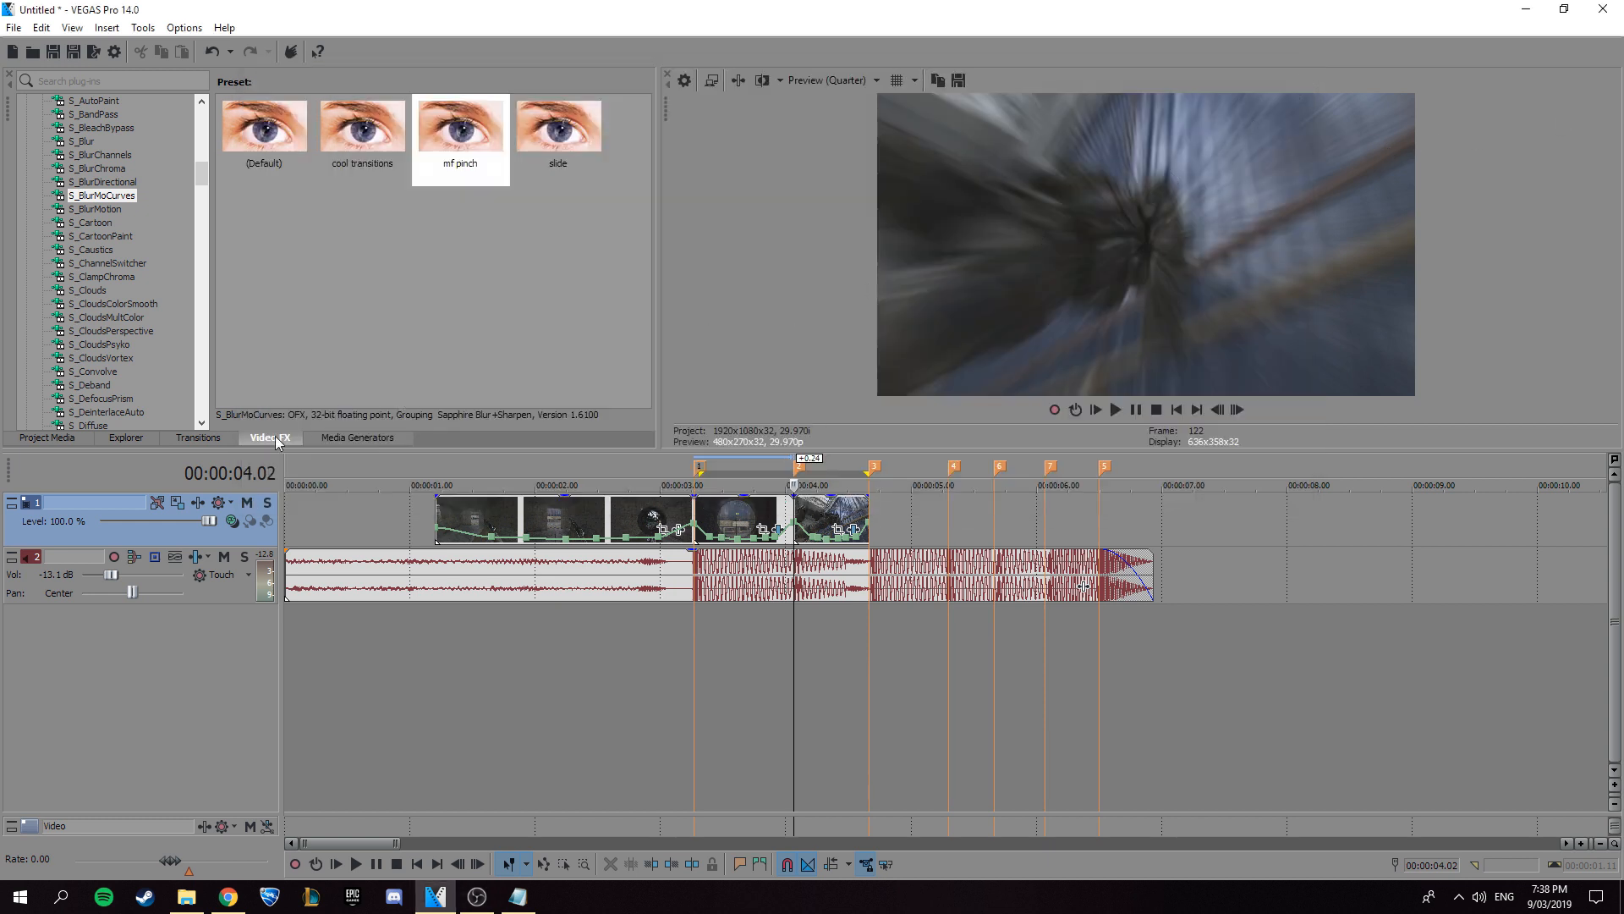
Apply the default S_WarpFishEye effect to the last clip.
drag(200, 175, 203, 337)
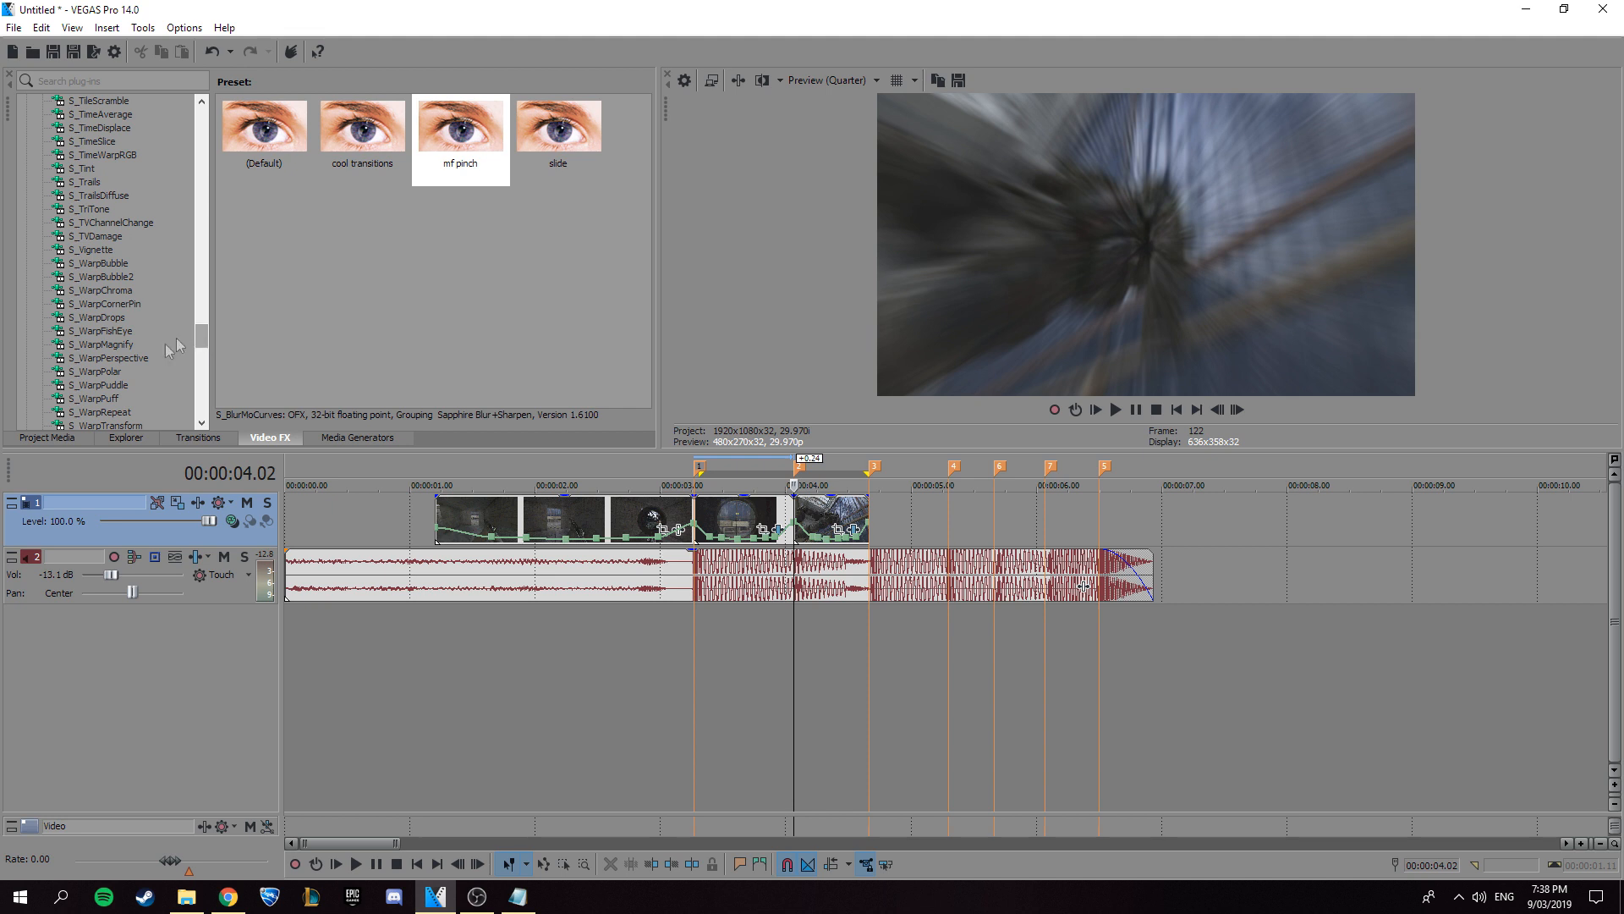
click(113, 332)
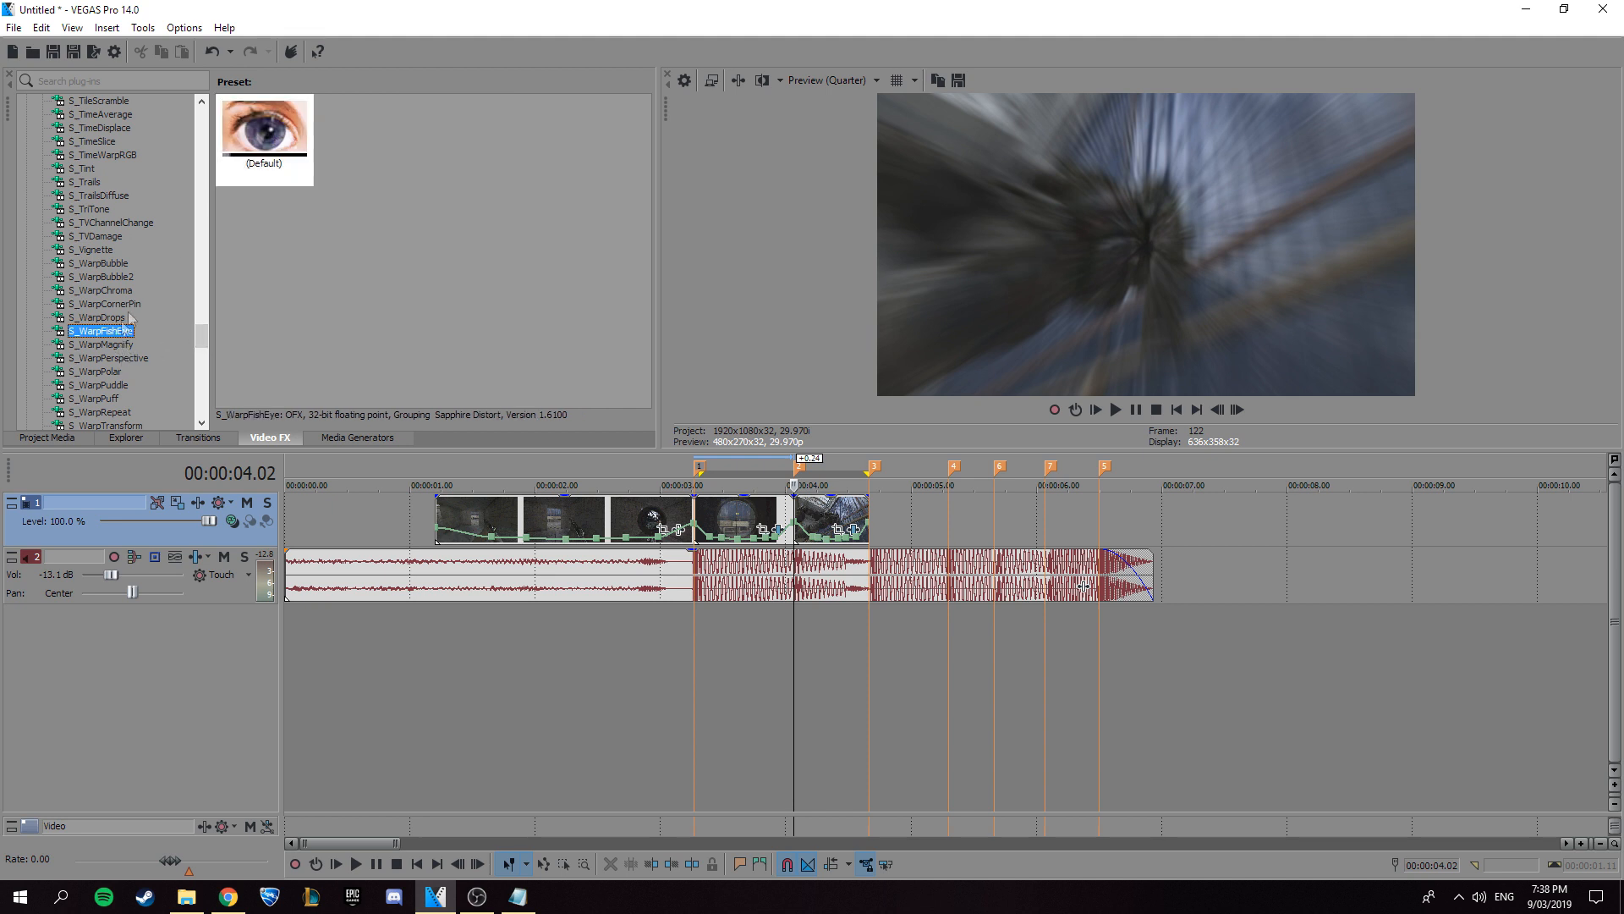
drag(264, 135, 827, 526)
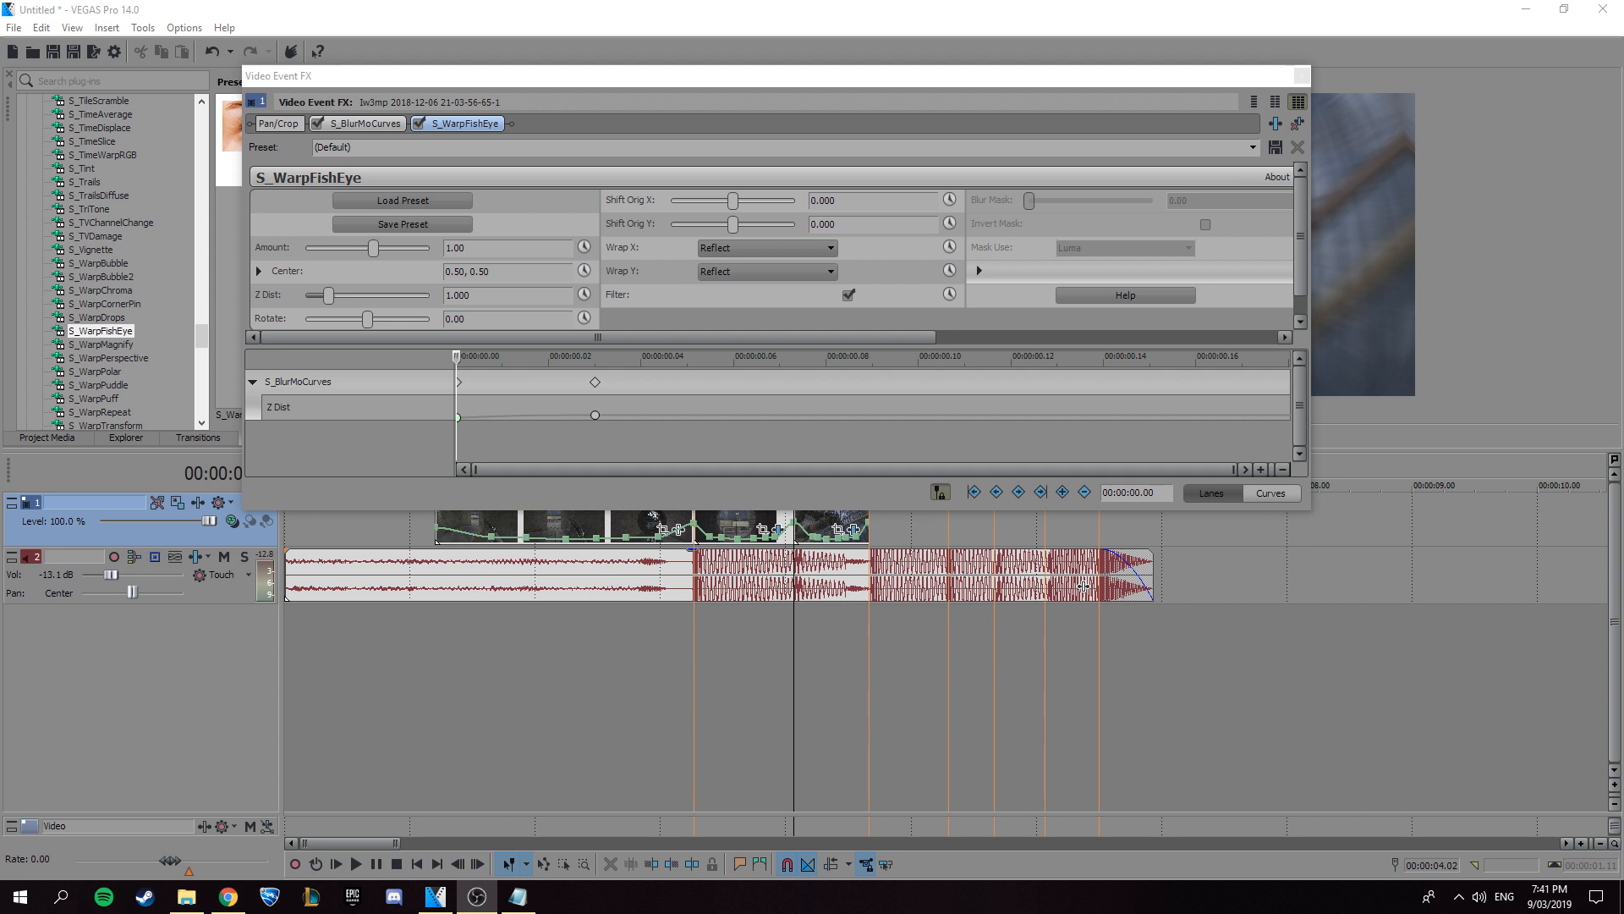
Animate the S_WarpFishEye Amount and set its first keyframe to Fast Fade with a value of -0.3.
click(583, 247)
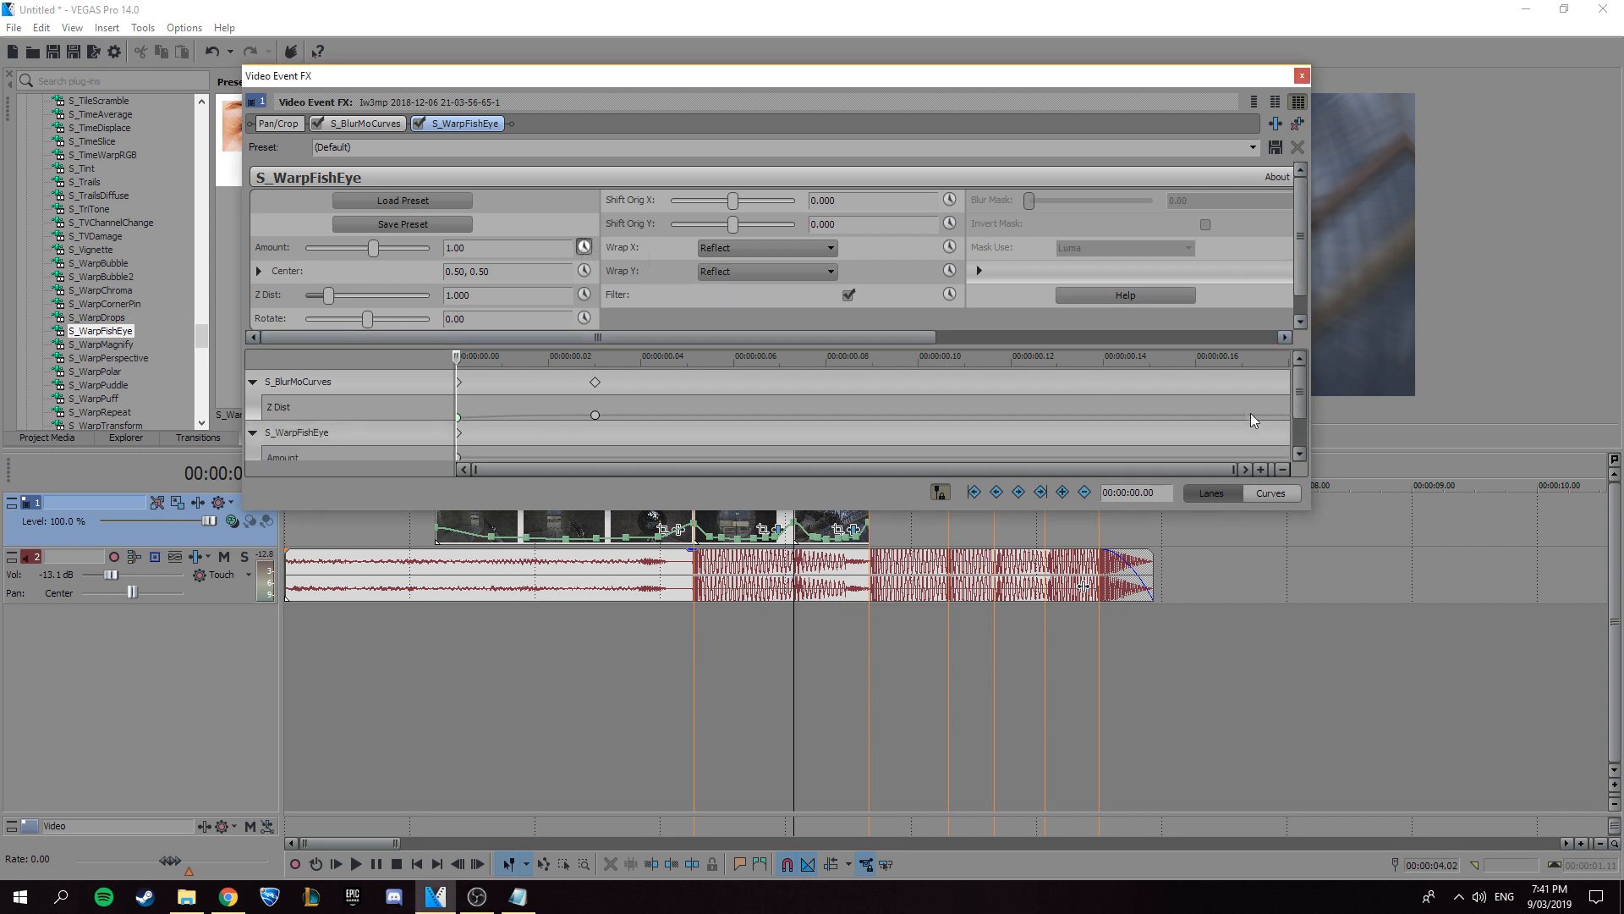
scroll(470, 442, down, 1)
right_click(471, 441)
click(525, 597)
text(-0)
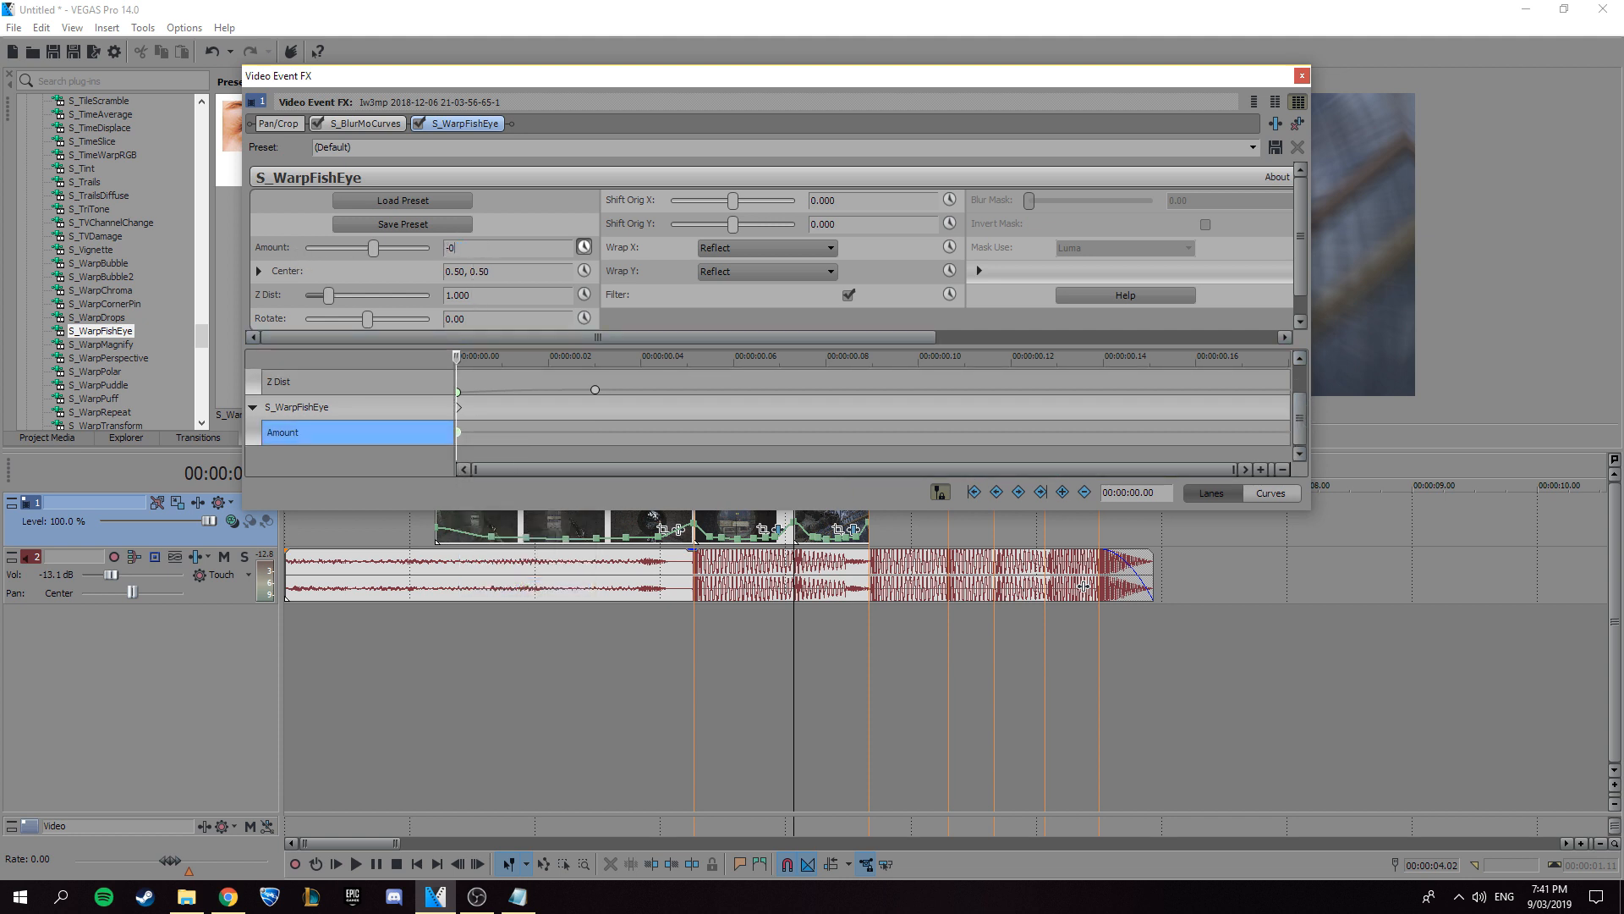
text(.3)
key(Return)
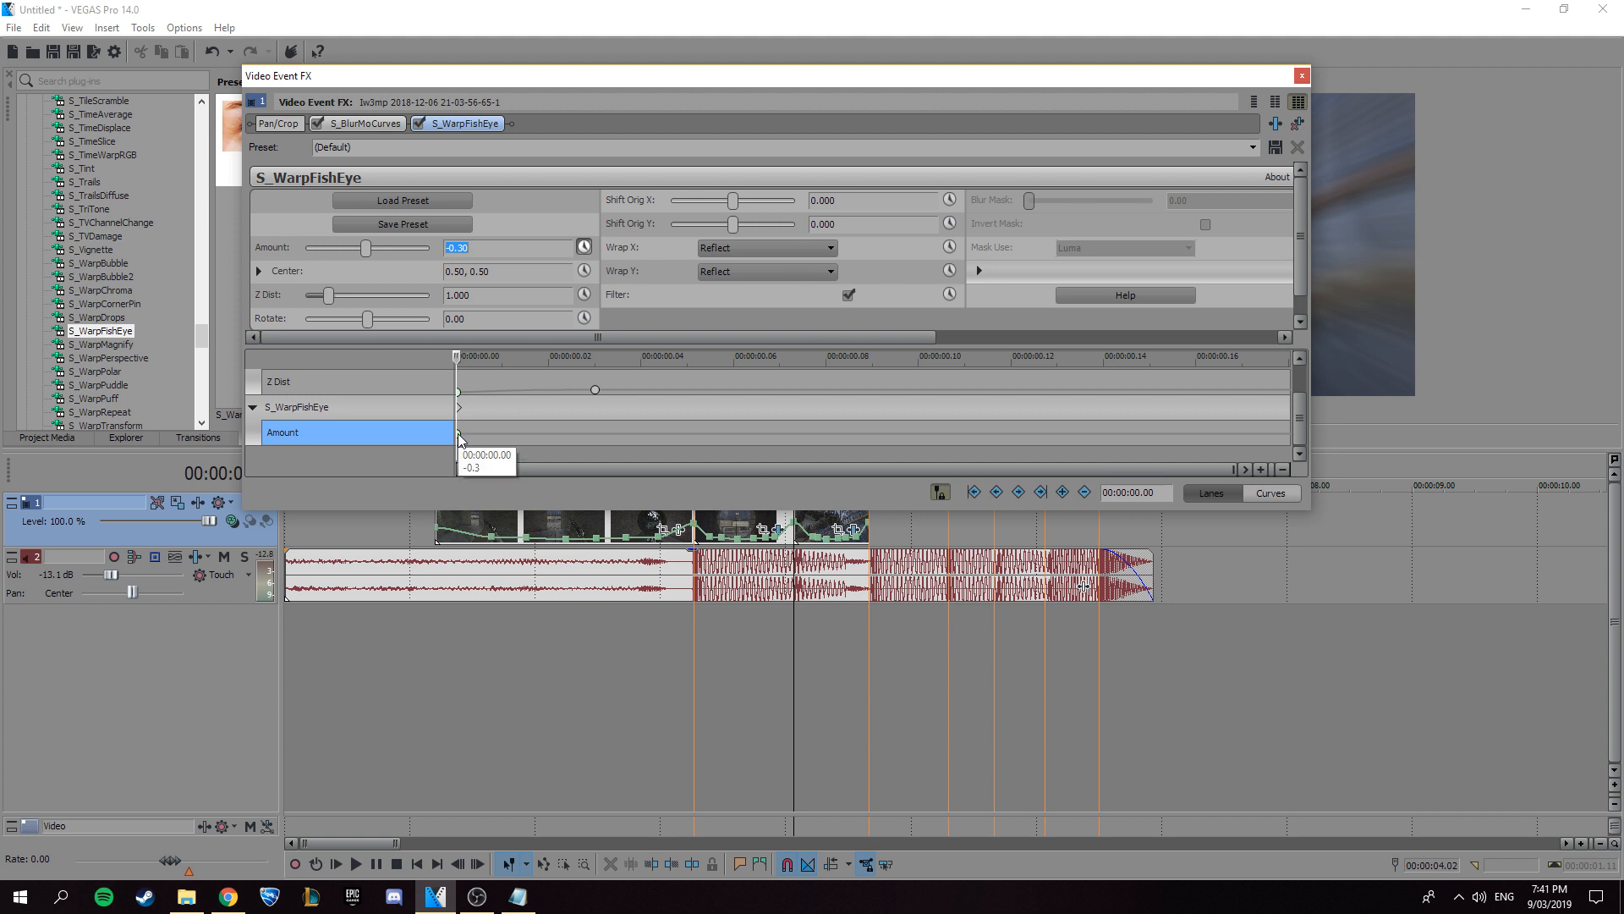
Add a second S_WarpFishEye Amount keyframe at frame 10.
key(space)
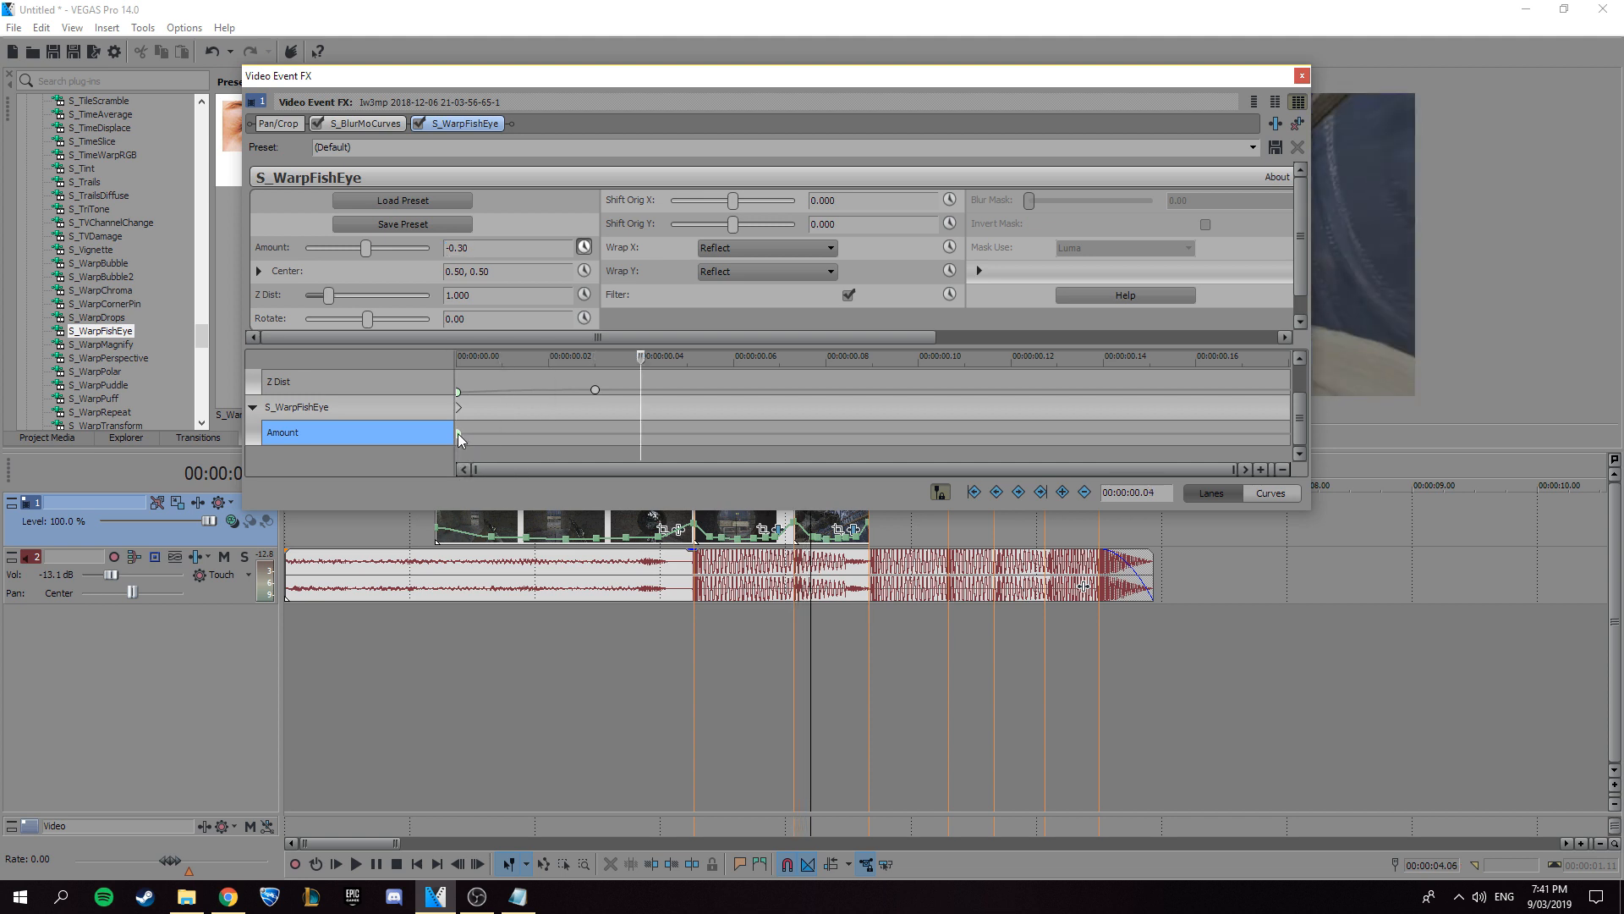
click(1062, 491)
click(919, 433)
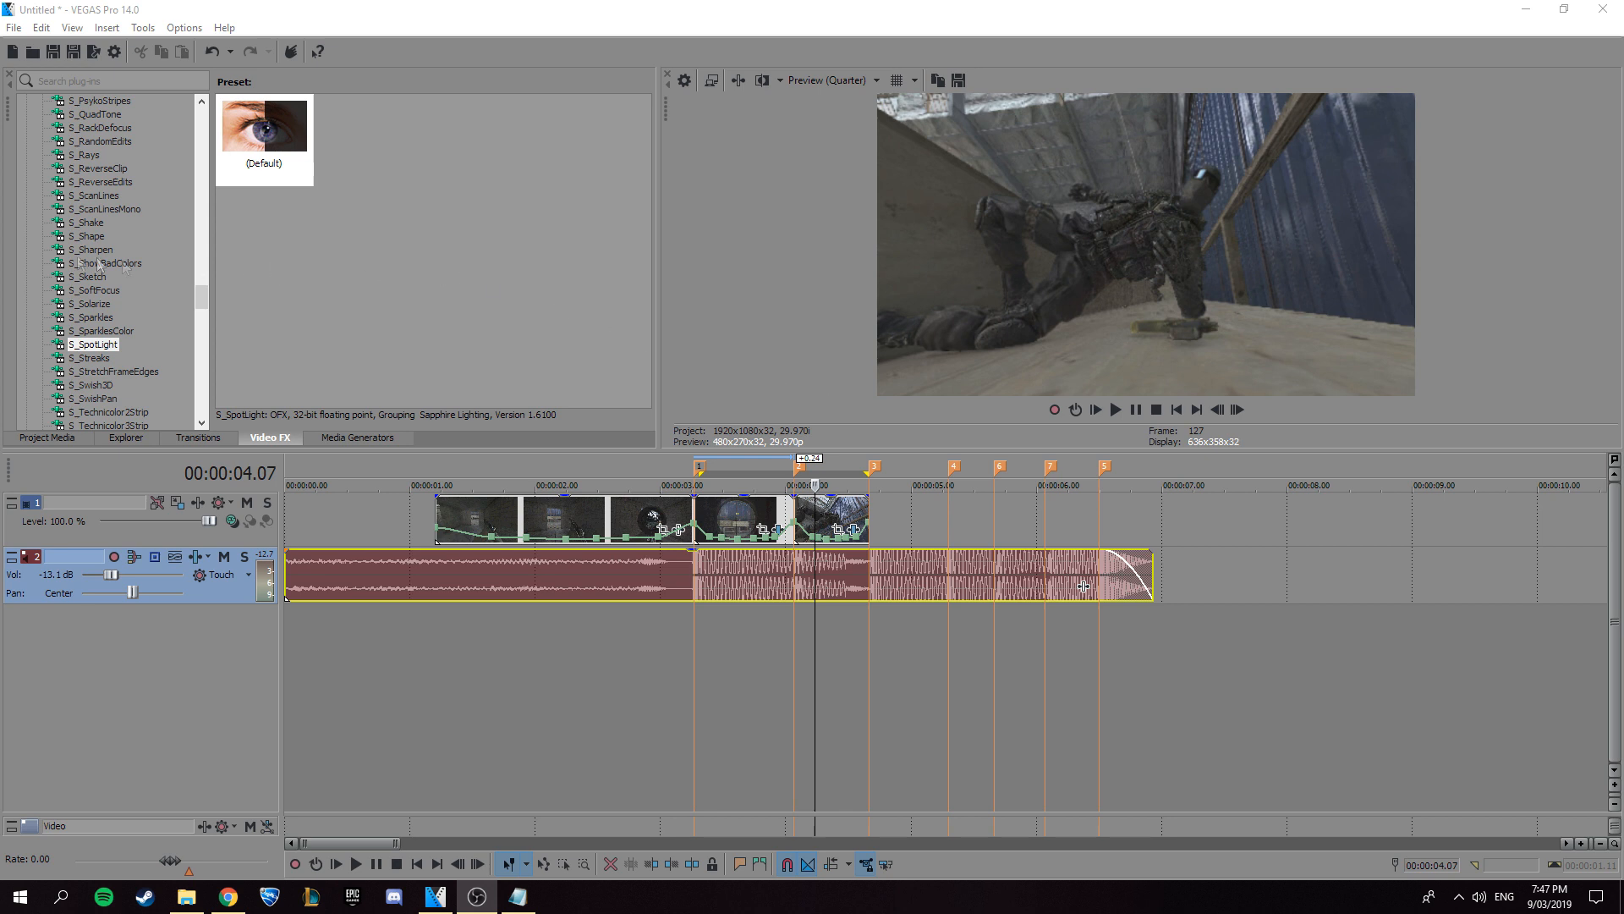
Apply the S_Shake bounce preset to the last clip and go through its Frequency, Phase and Z Dist settings.
click(88, 222)
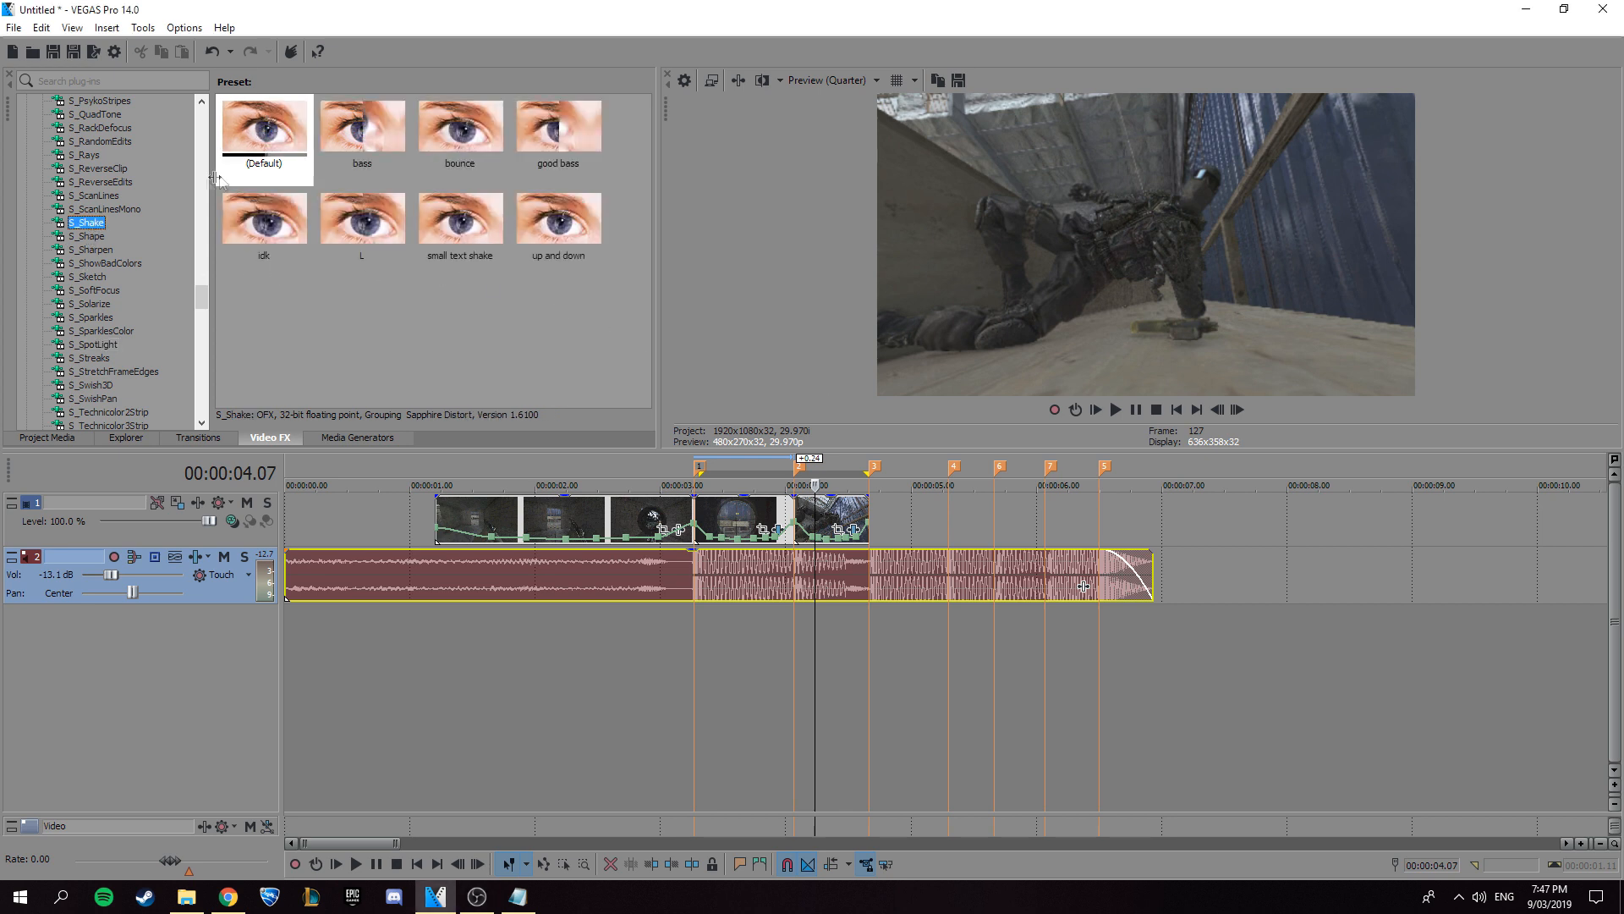
drag(264, 134, 832, 506)
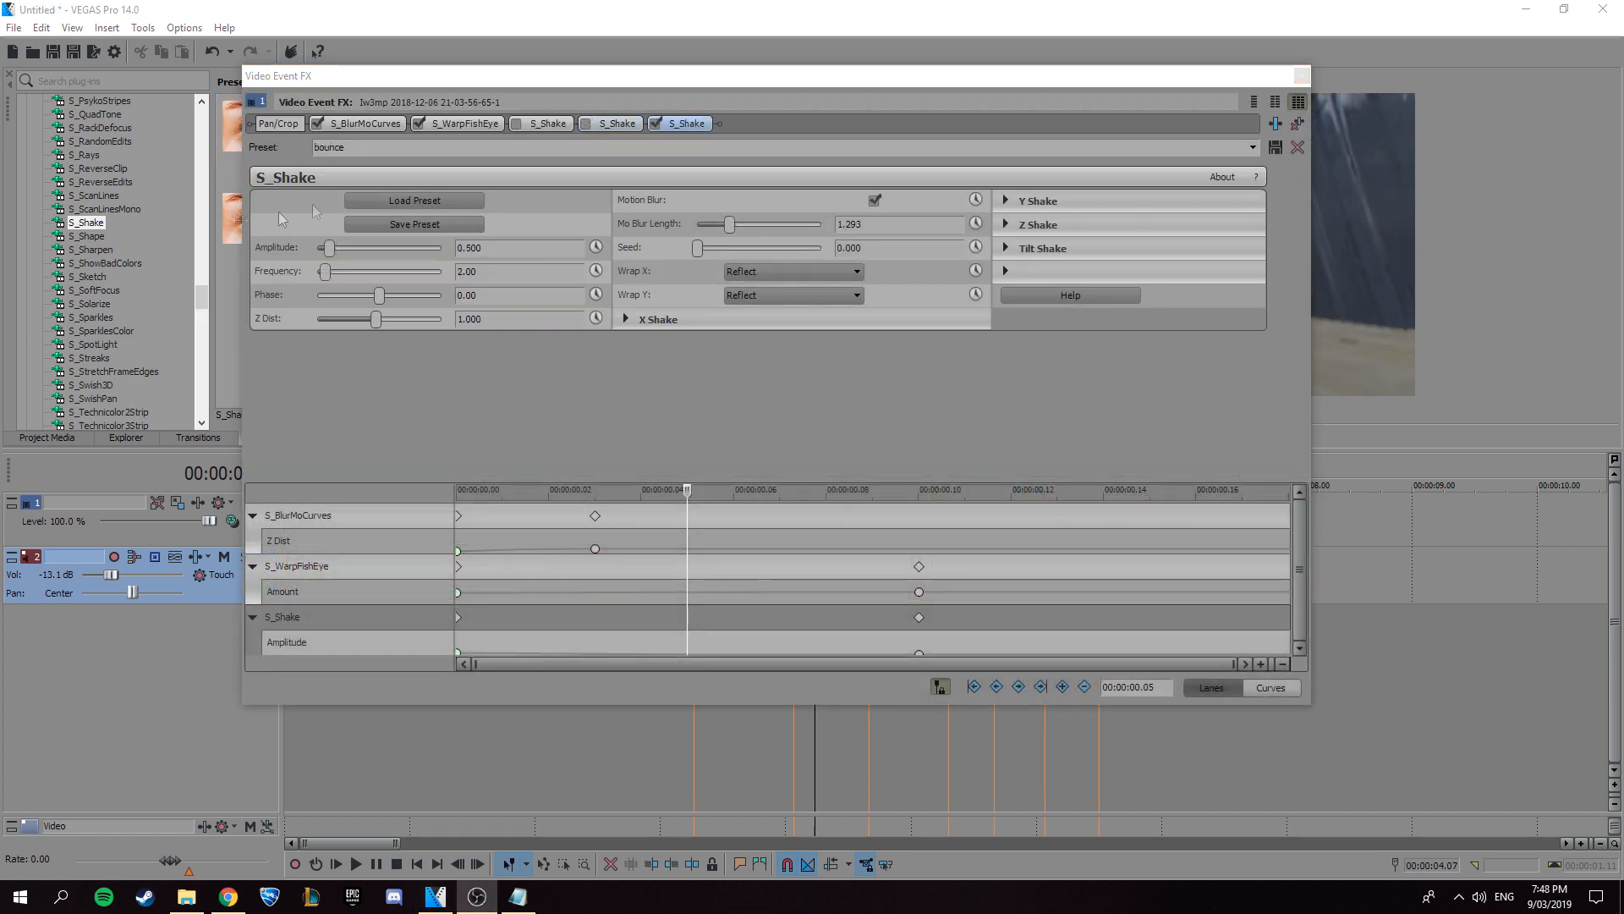
click(471, 272)
key(Return)
key(Tab)
key(Tab)
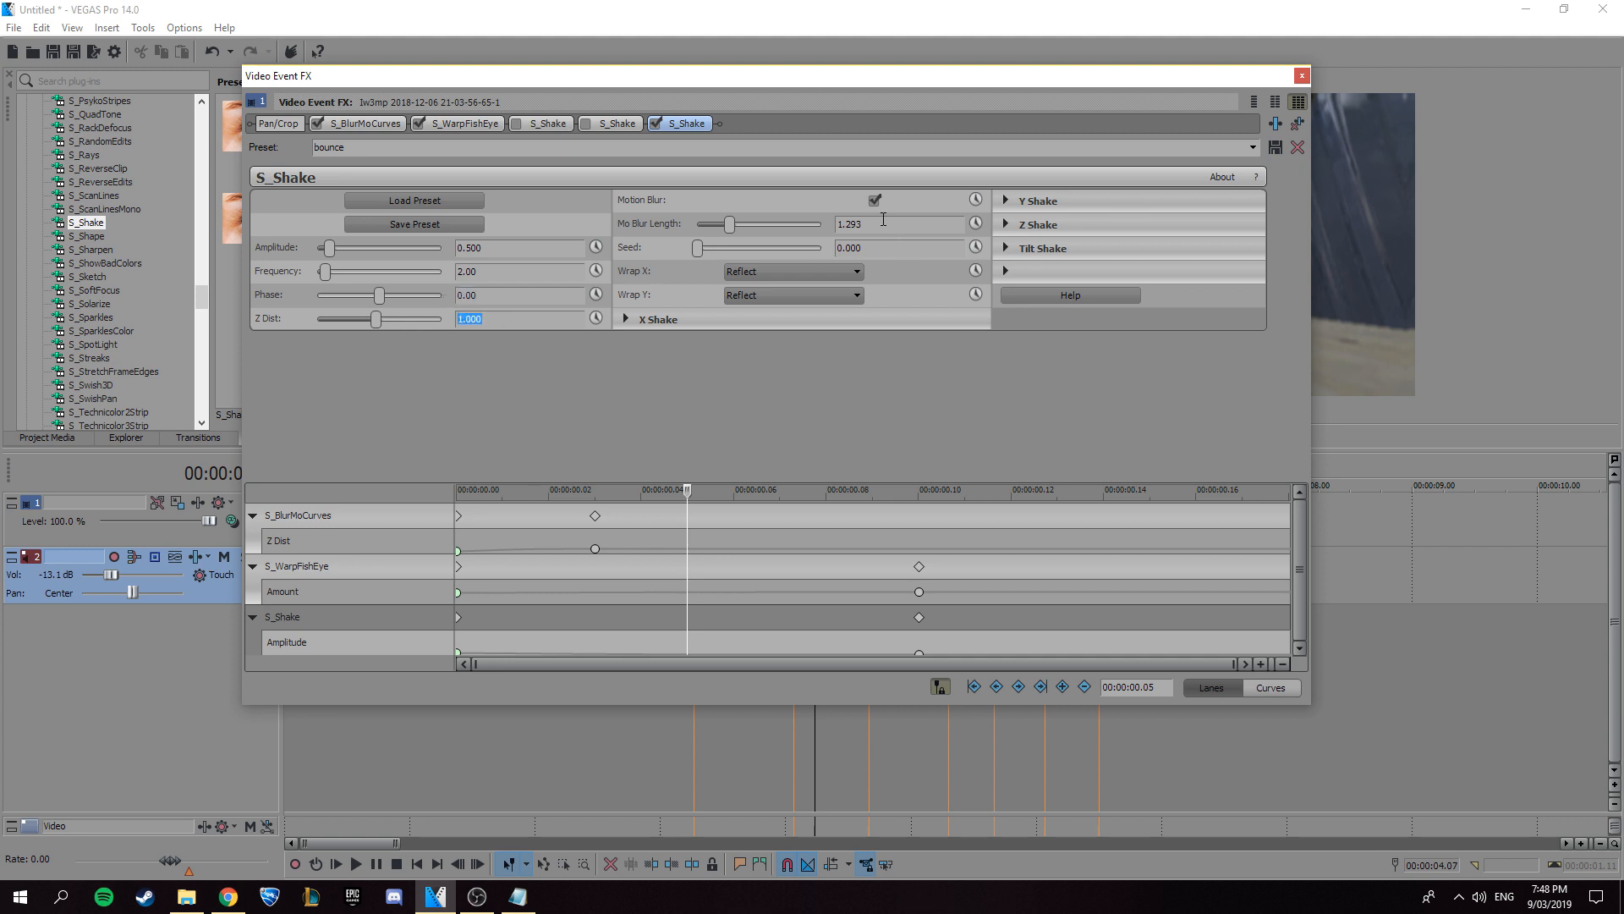
Animate the new S_Shake effect's Amplitude and change the interpolation type of its first keyframe.
key(Tab)
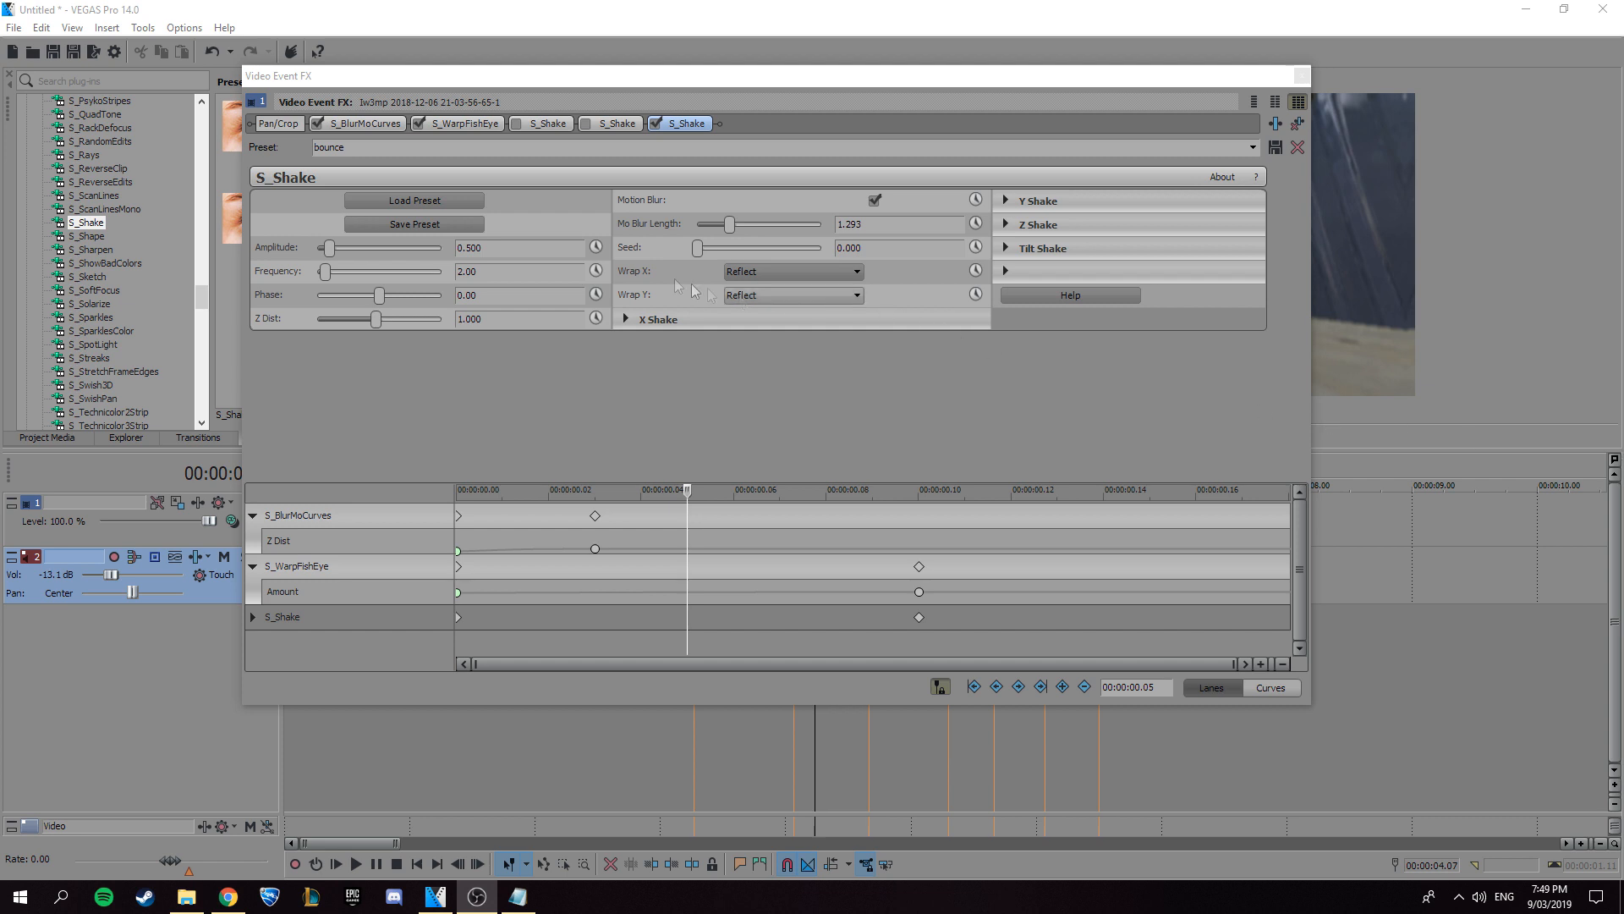
click(595, 247)
scroll(418, 657, down, 1)
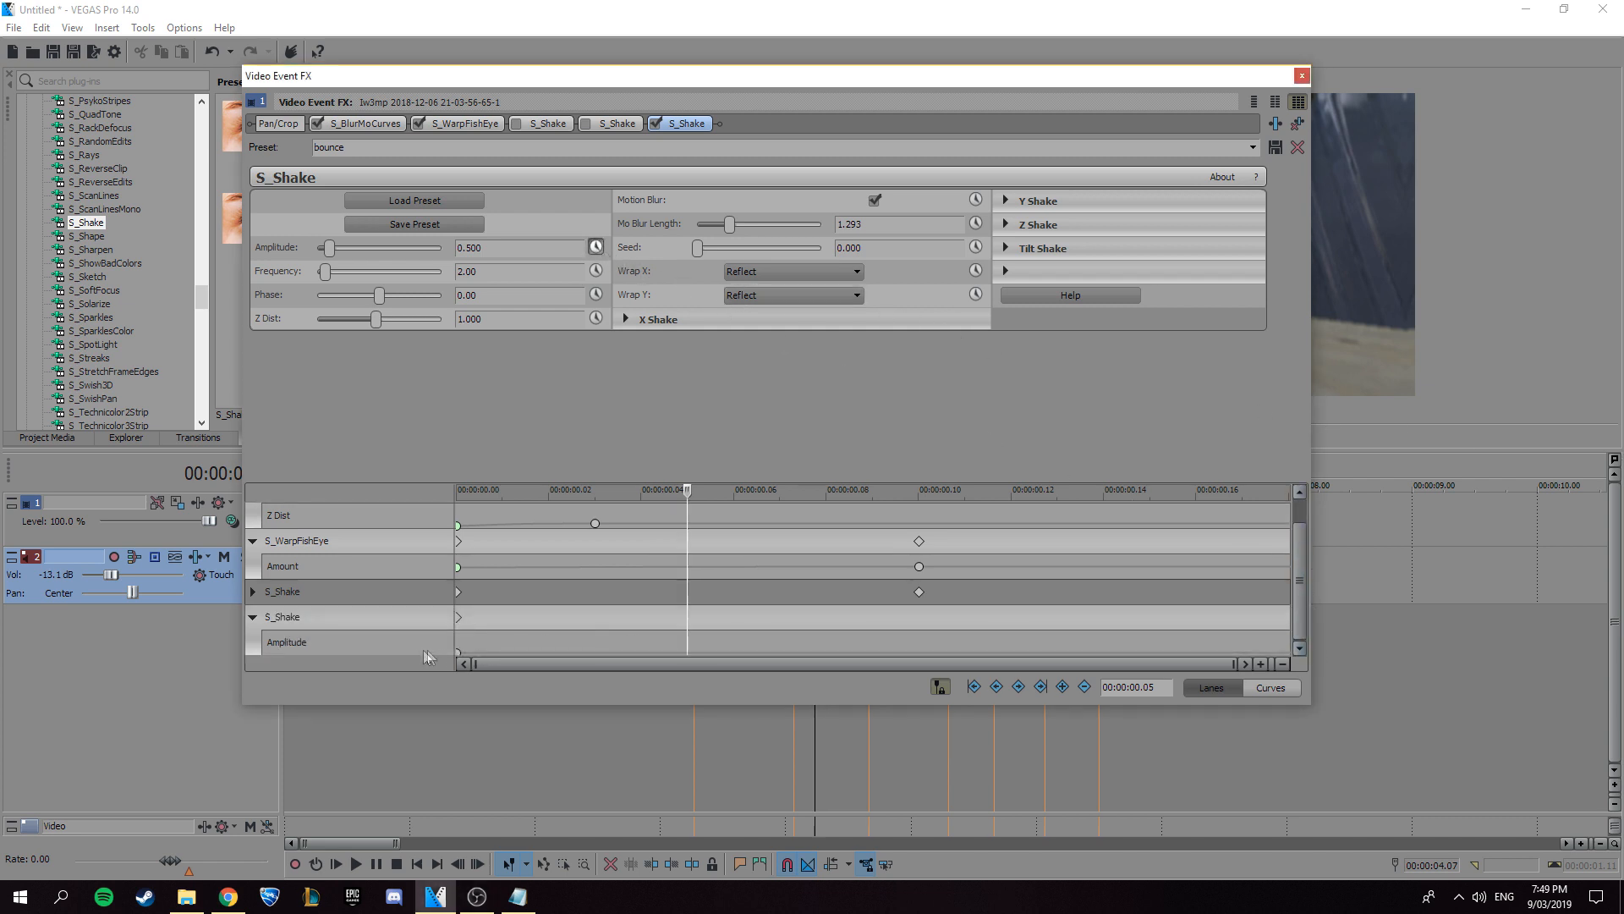
click(458, 650)
right_click(458, 650)
click(508, 557)
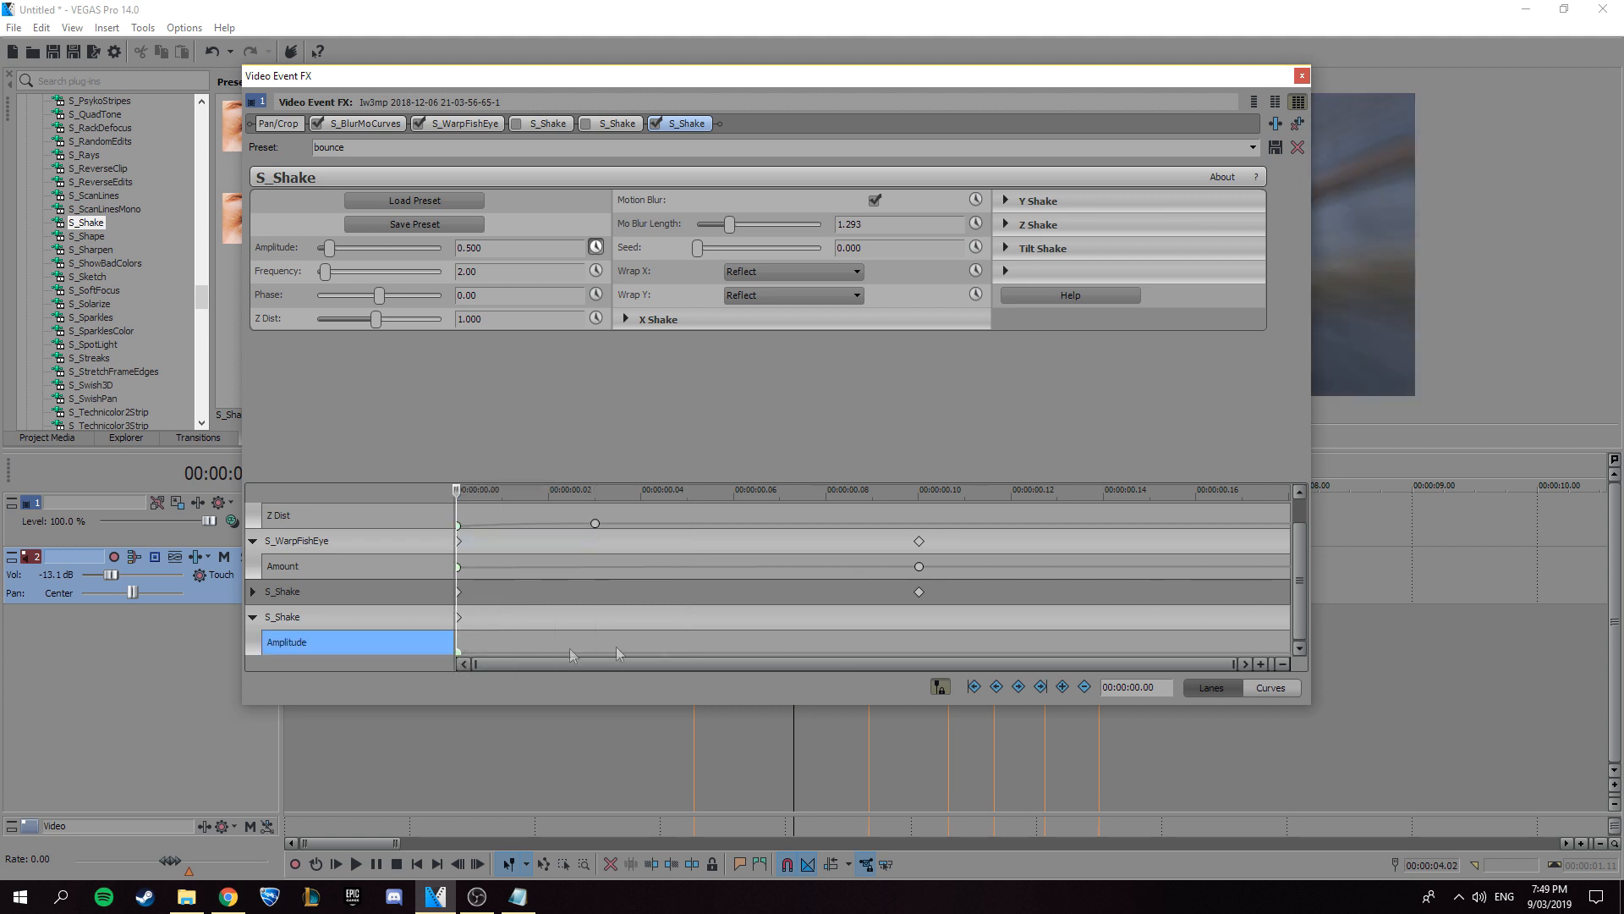
Add a second S_Shake Amplitude keyframe at frame 10 with a value of 0 and close the effects window.
click(923, 644)
click(1063, 688)
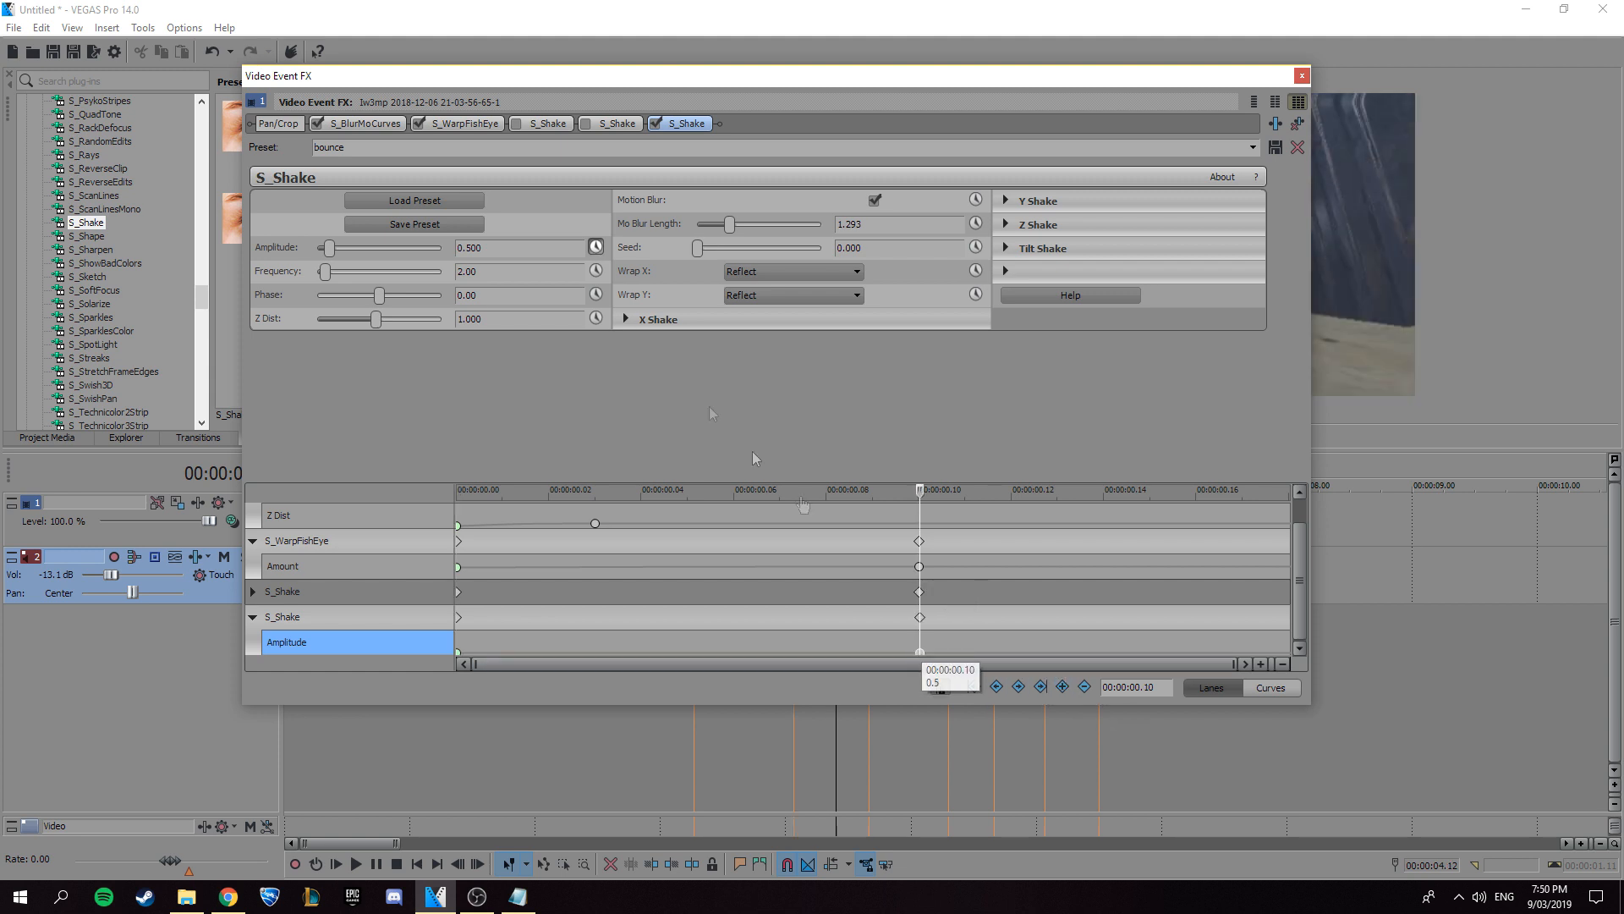
drag(484, 248, 235, 253)
text(0)
key(Return)
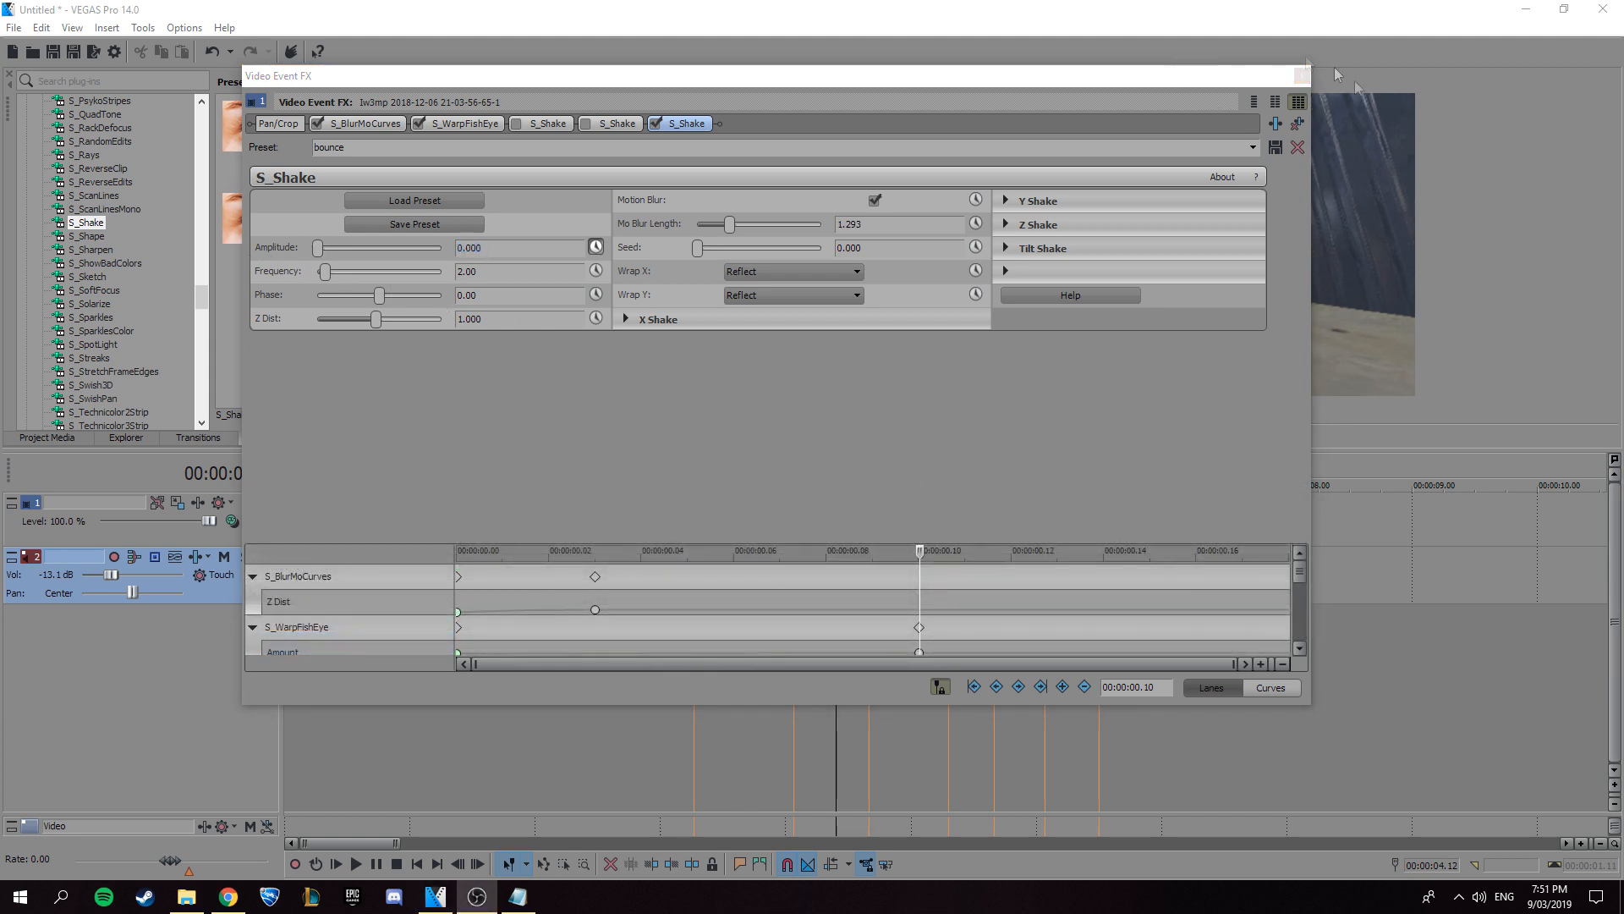
click(1302, 76)
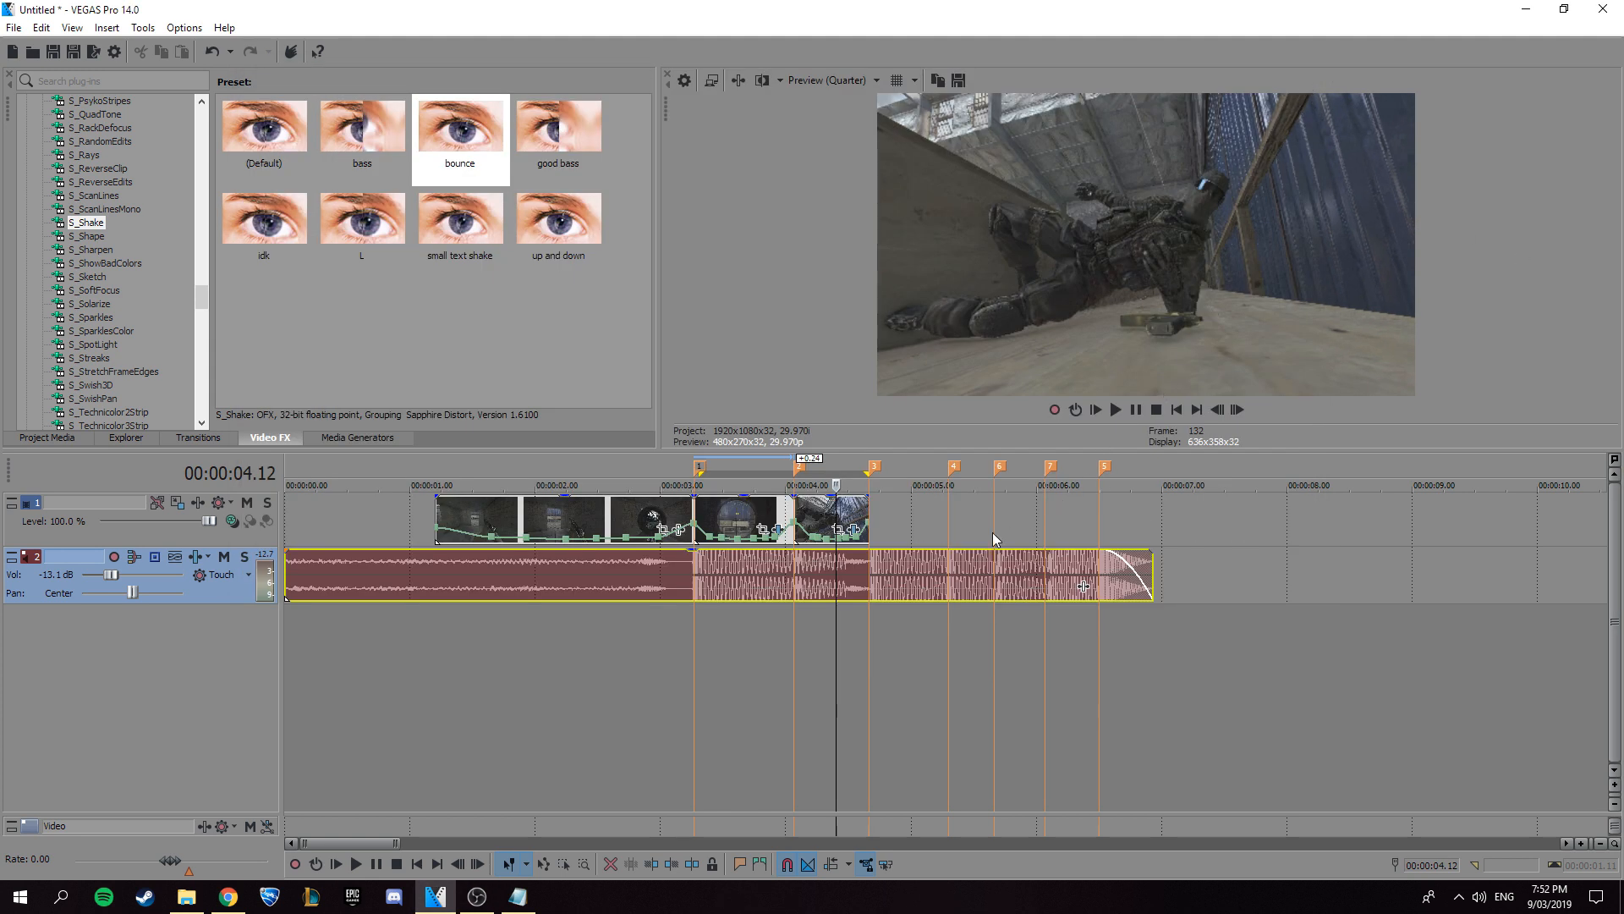
Insert a video track above the clips and place a White Solid Color event on it at the start of the last clip.
right_click(913, 533)
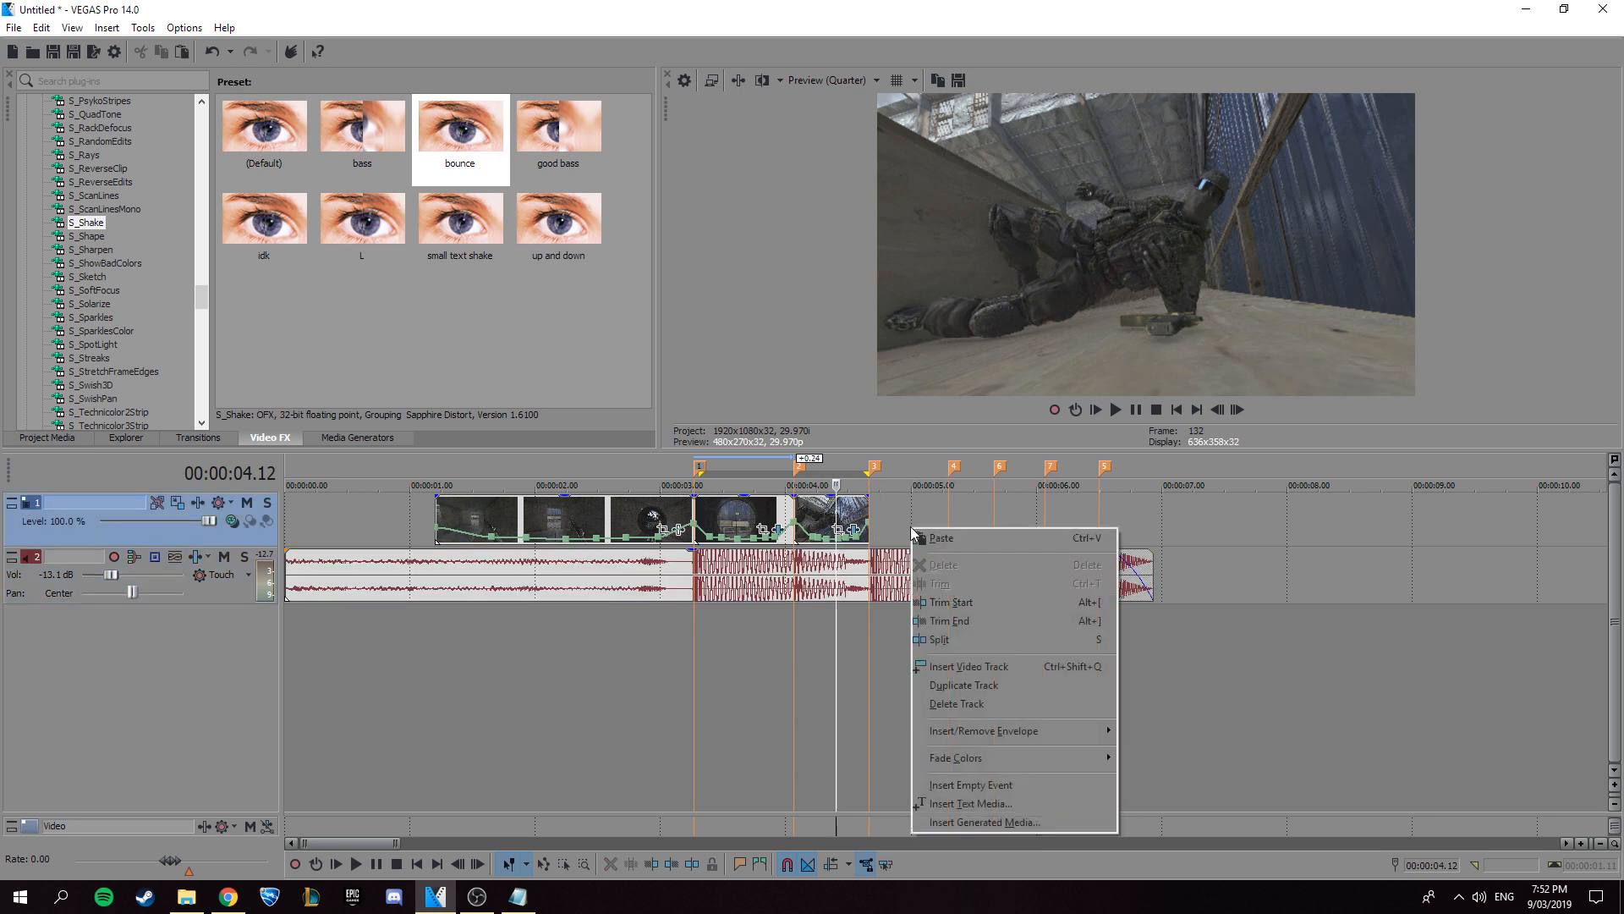
click(947, 667)
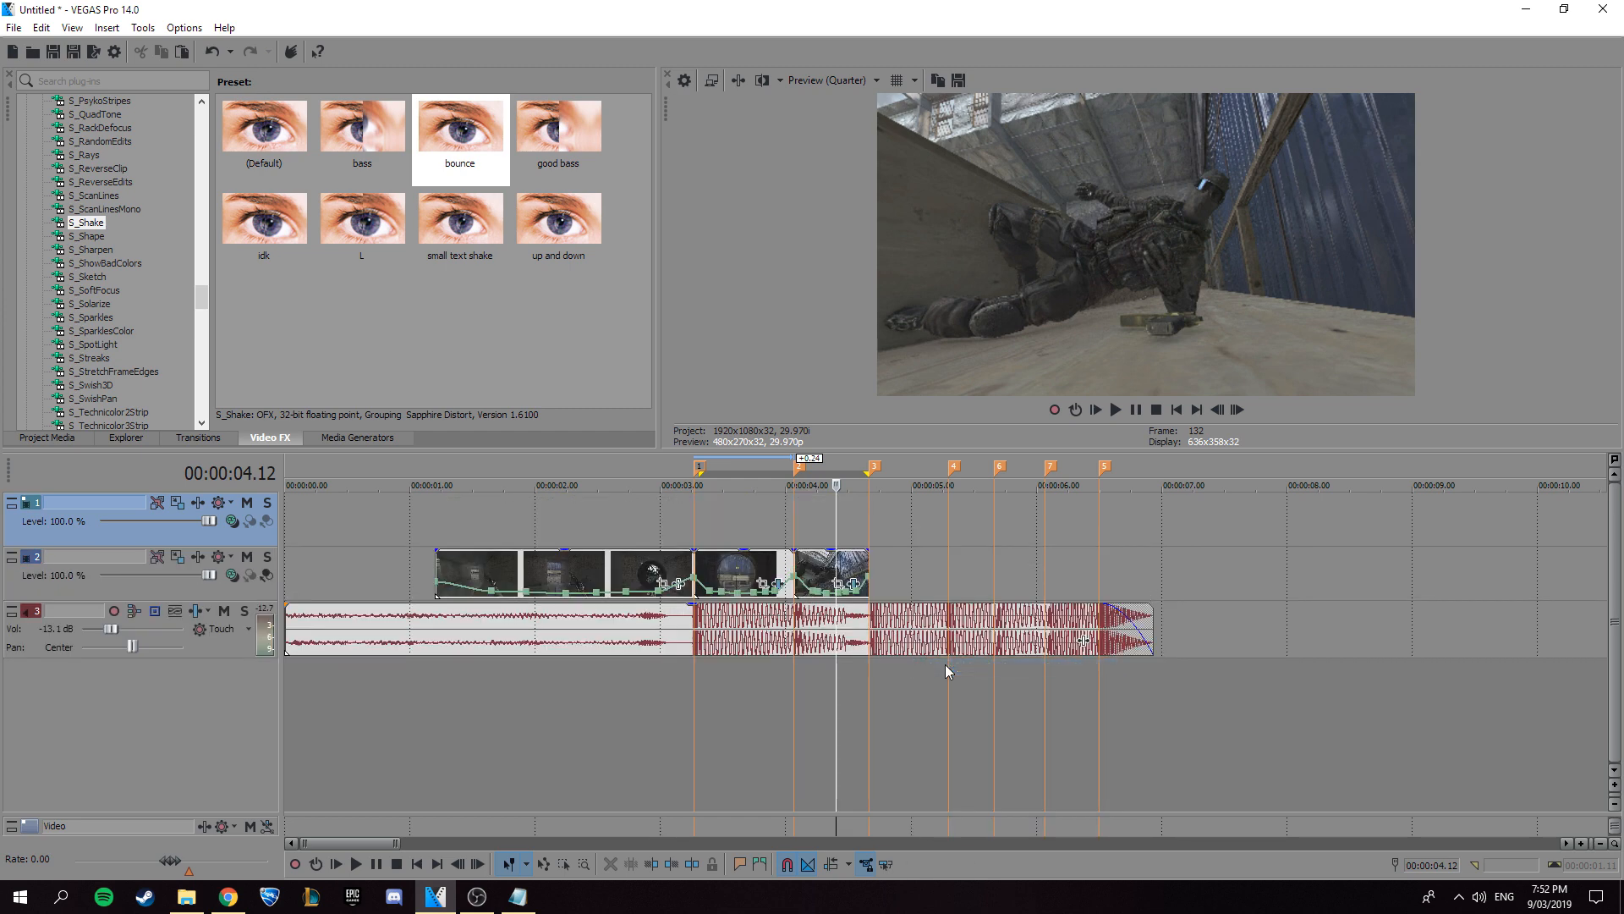
click(360, 438)
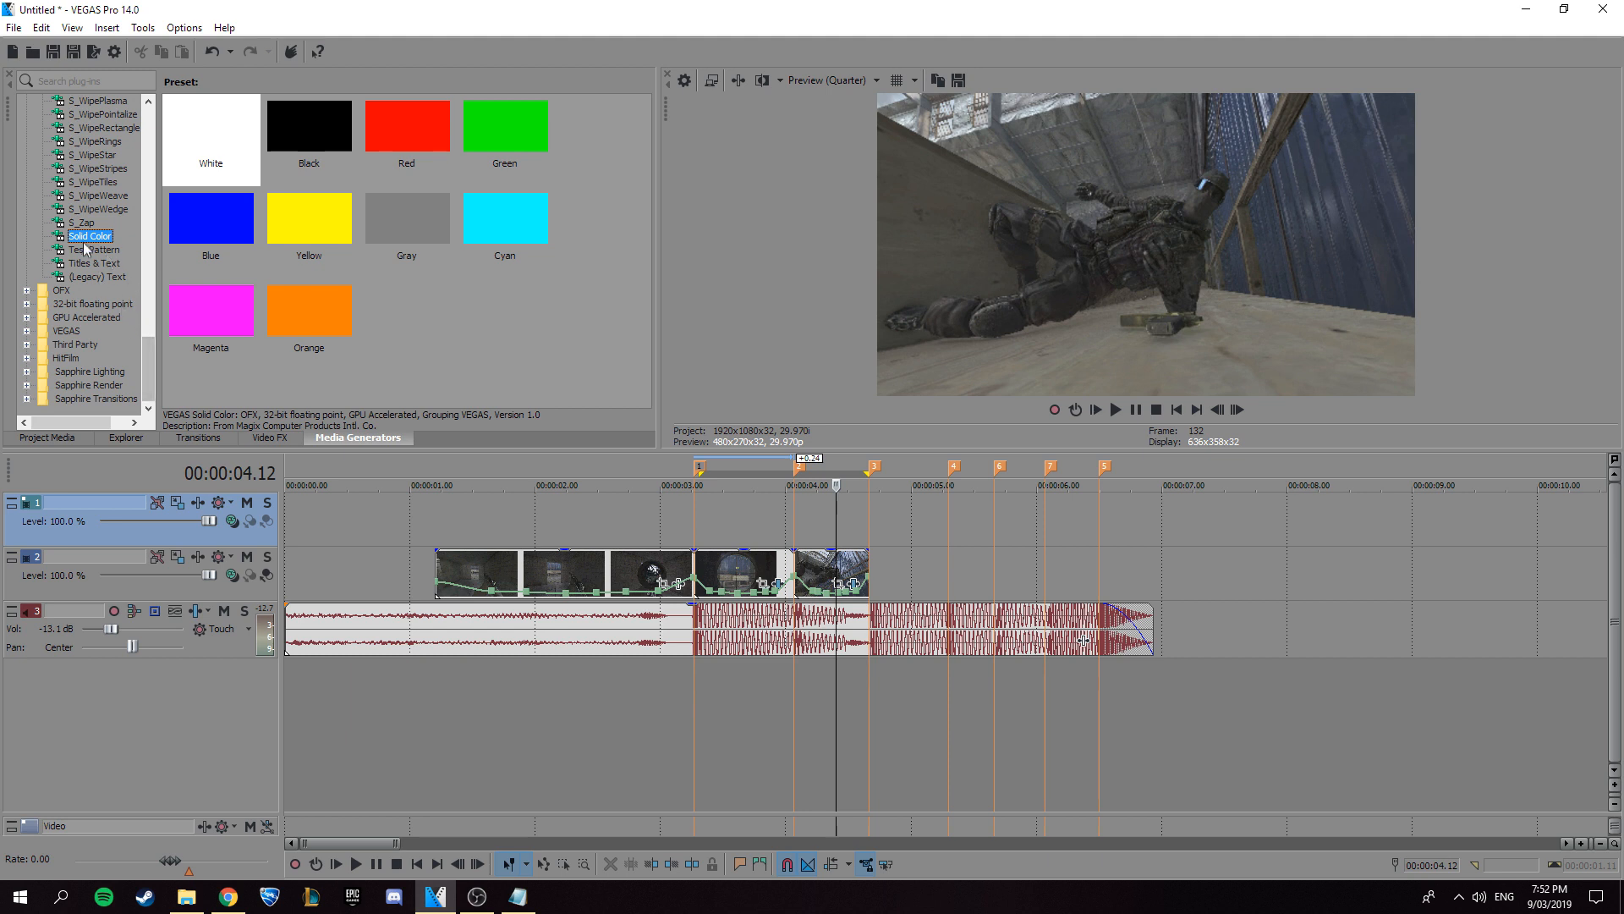
drag(216, 145, 801, 534)
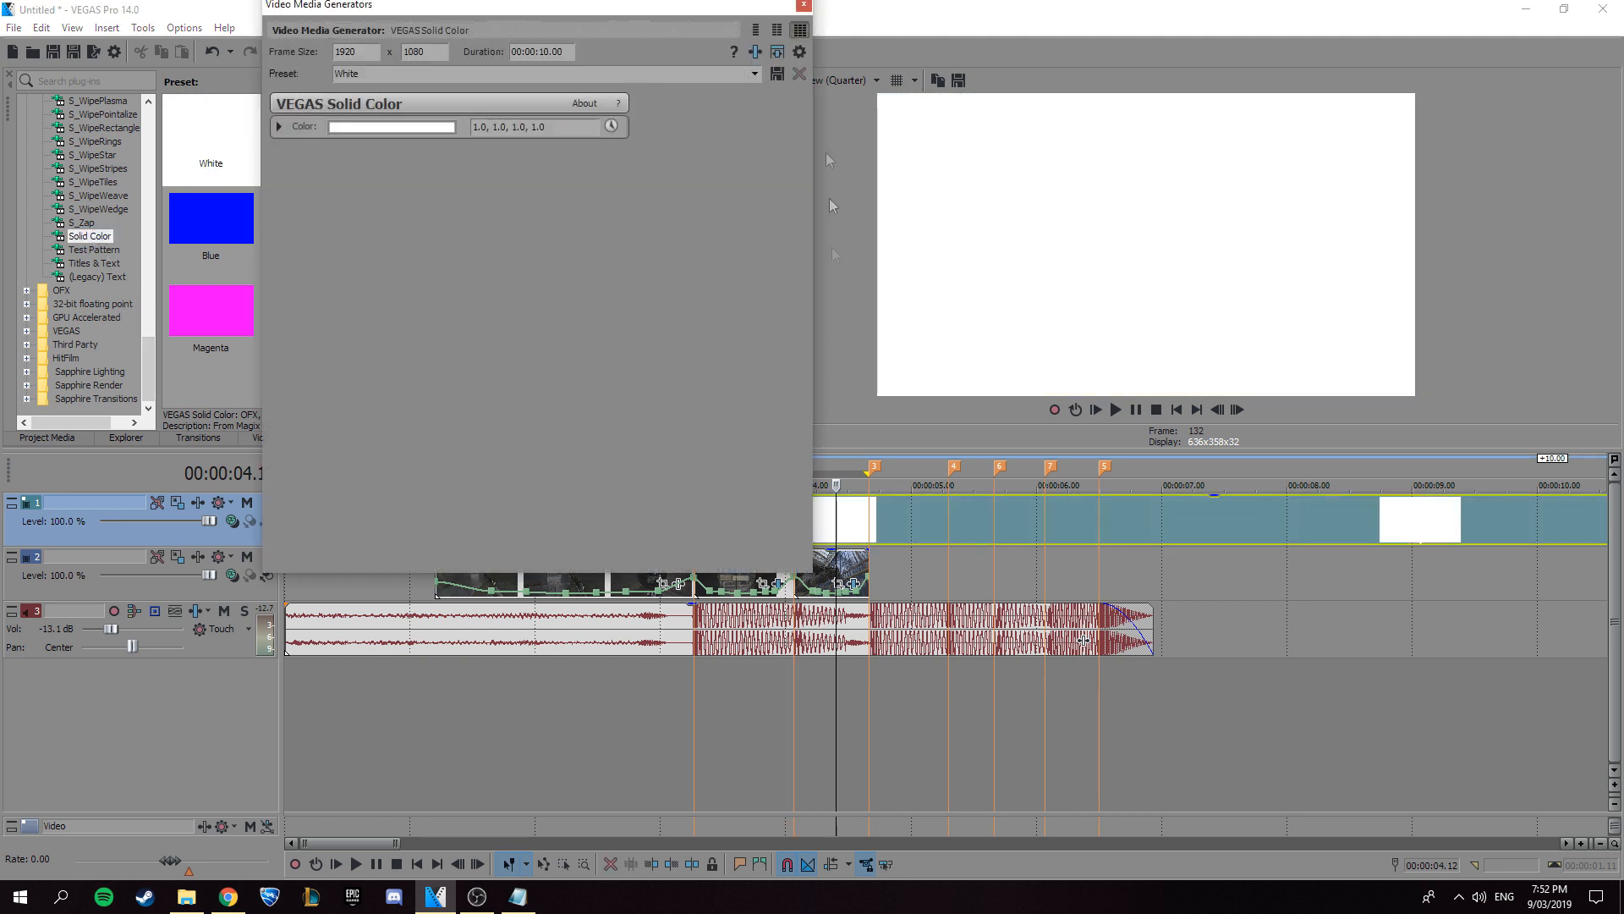
click(810, 9)
Split the white solid five frames after its start and delete the remaining part.
click(798, 512)
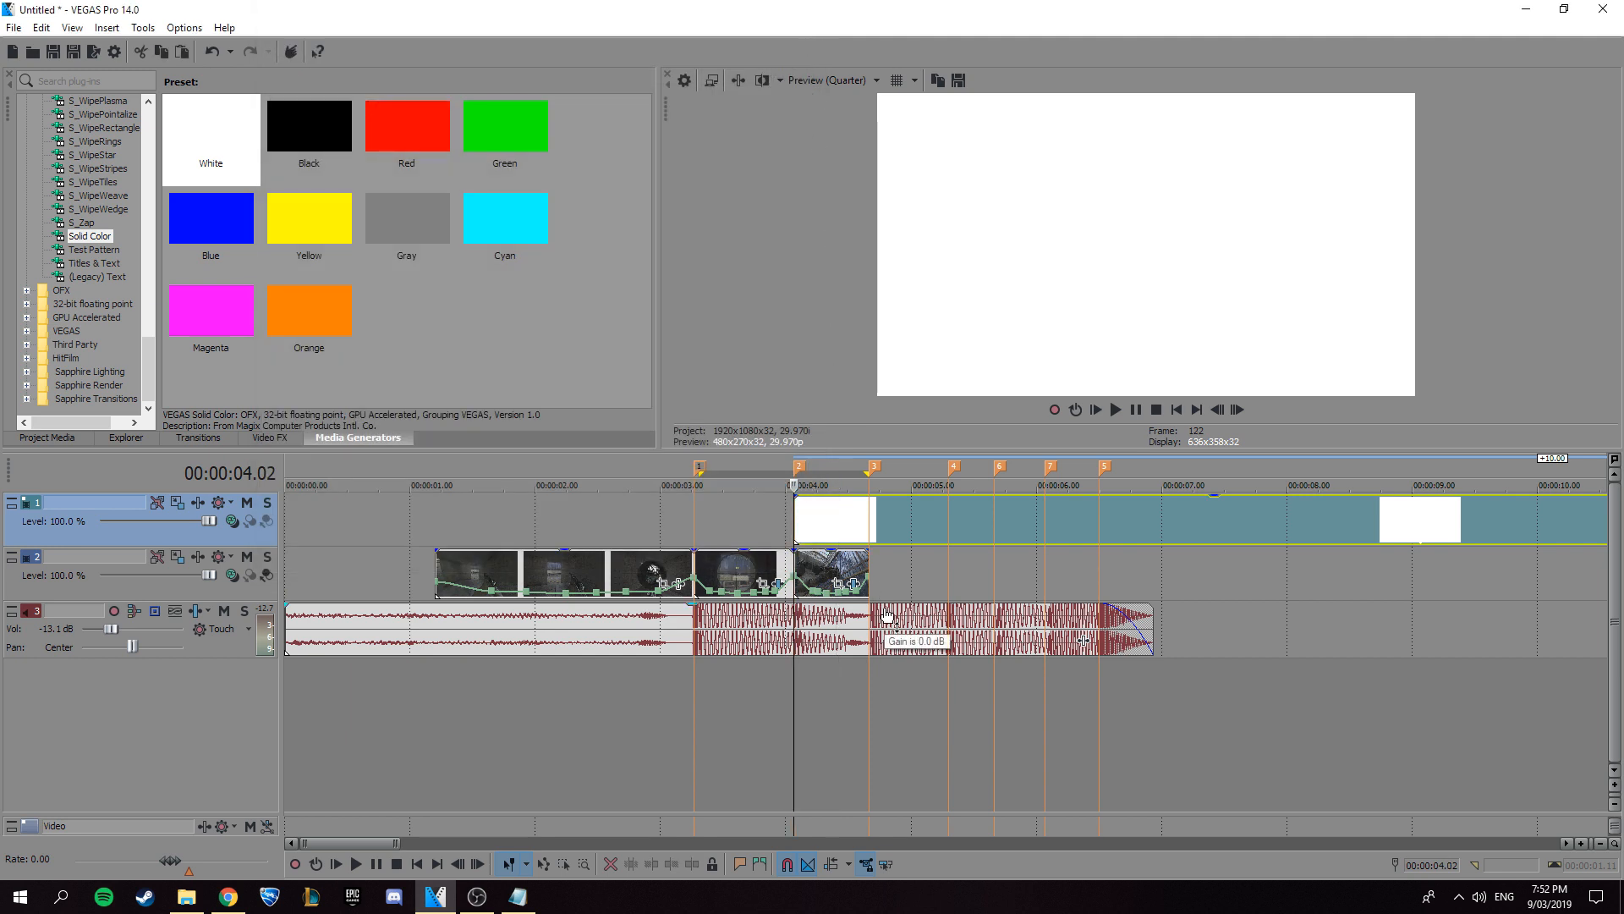
key(Right)
key(Right)
key(Right)
key(Right)
key(Right)
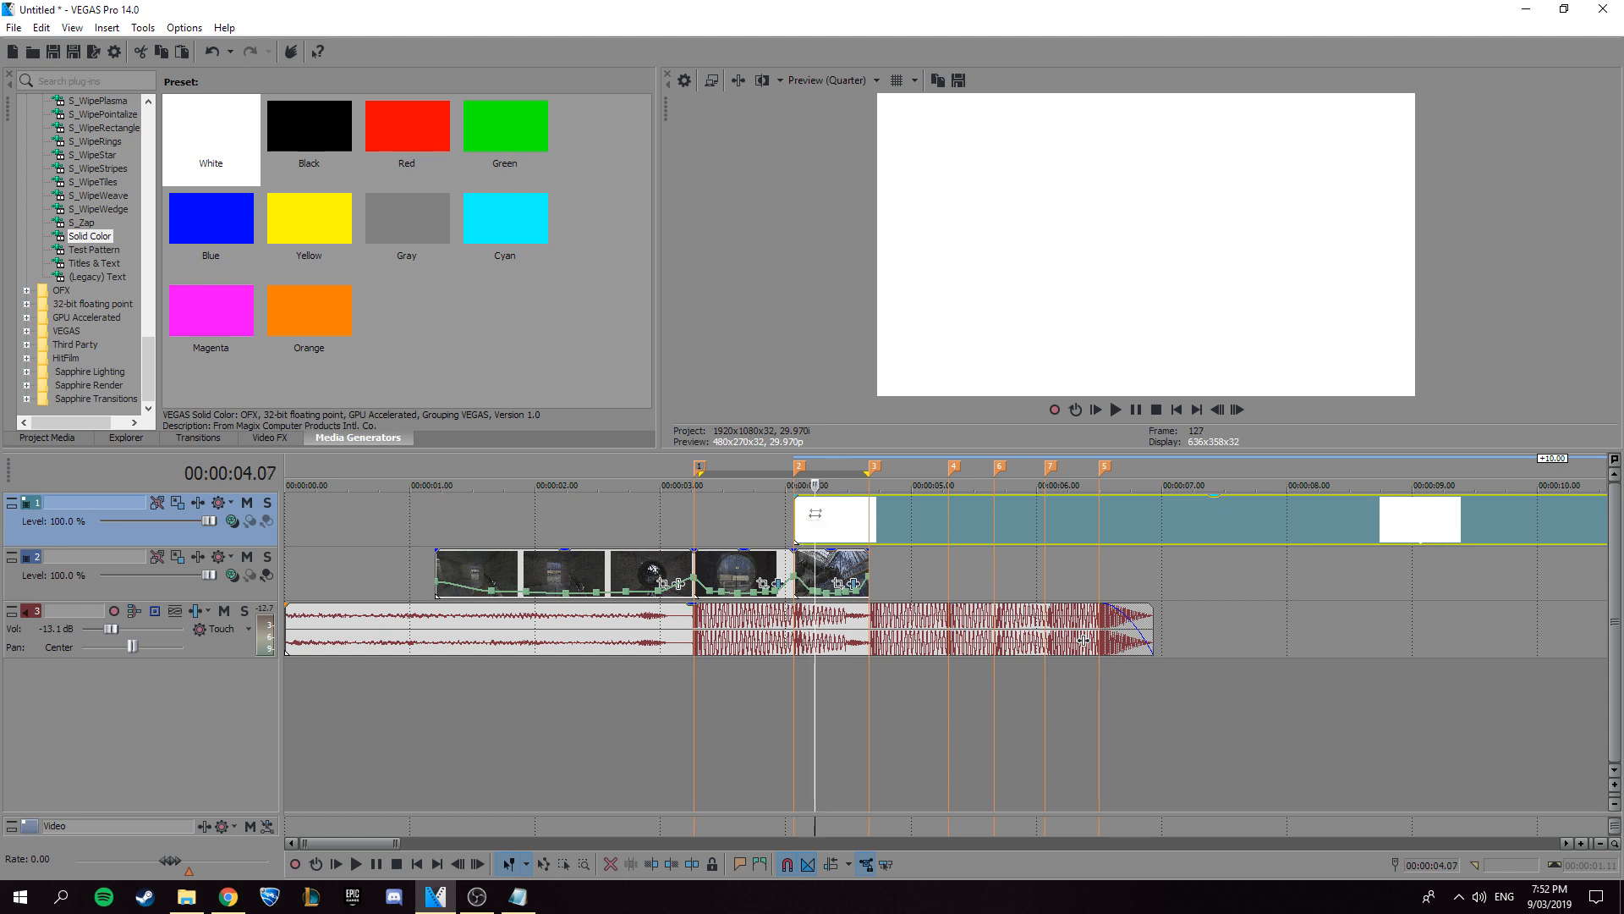
key(s)
click(845, 526)
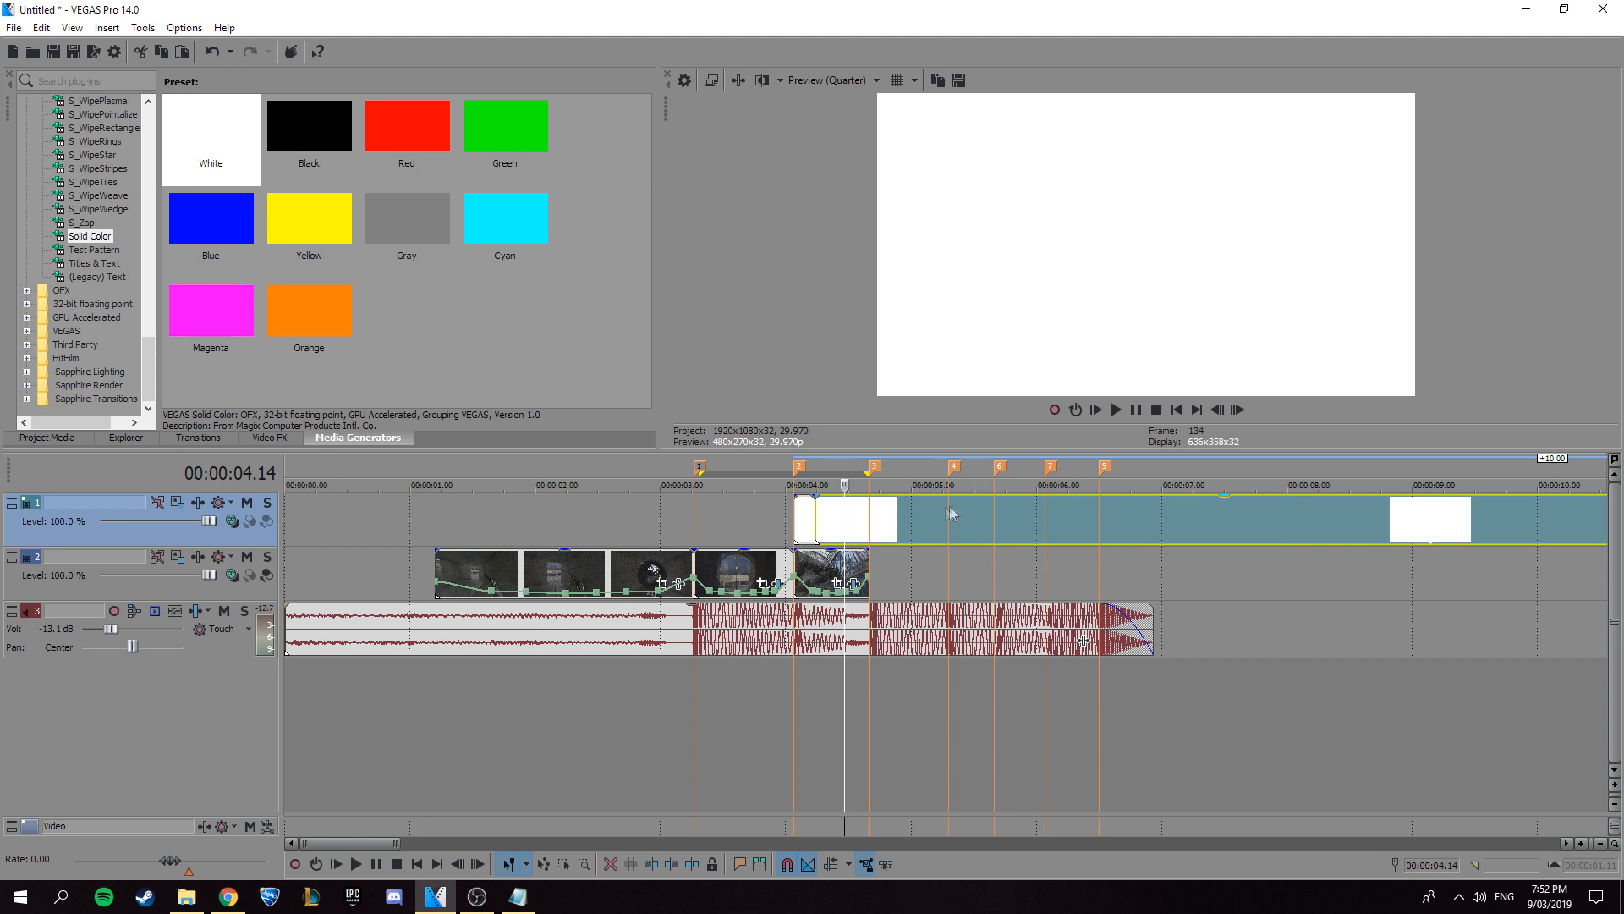
key(Delete)
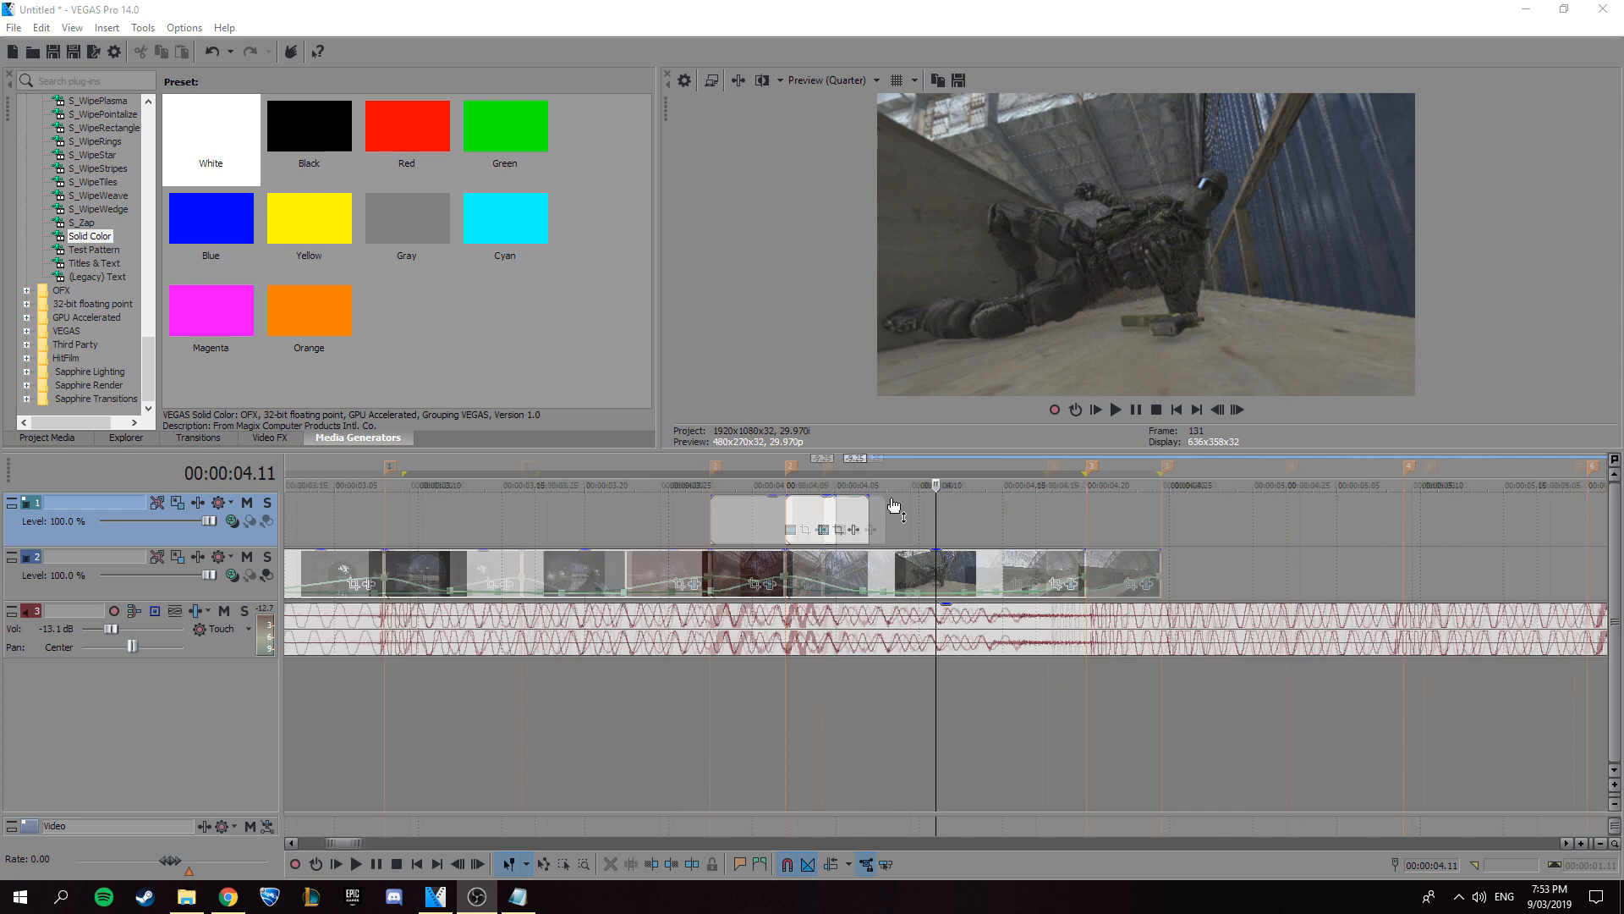
Fade out the white solid across its full length and lower its opacity.
scroll(875, 513, up, 5)
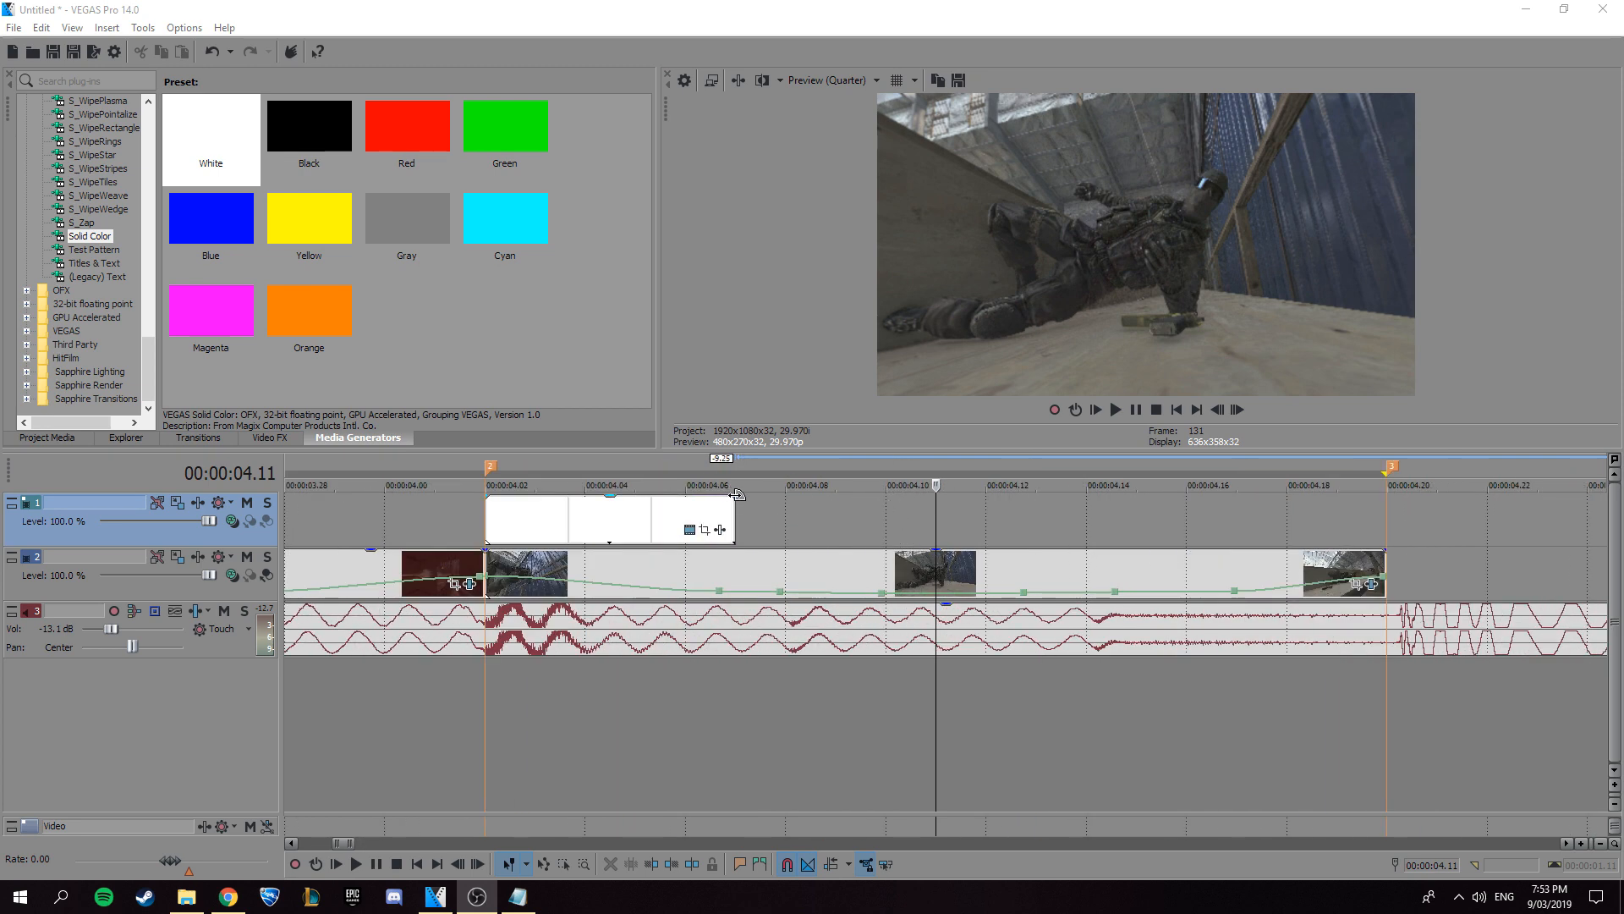
drag(736, 495, 469, 506)
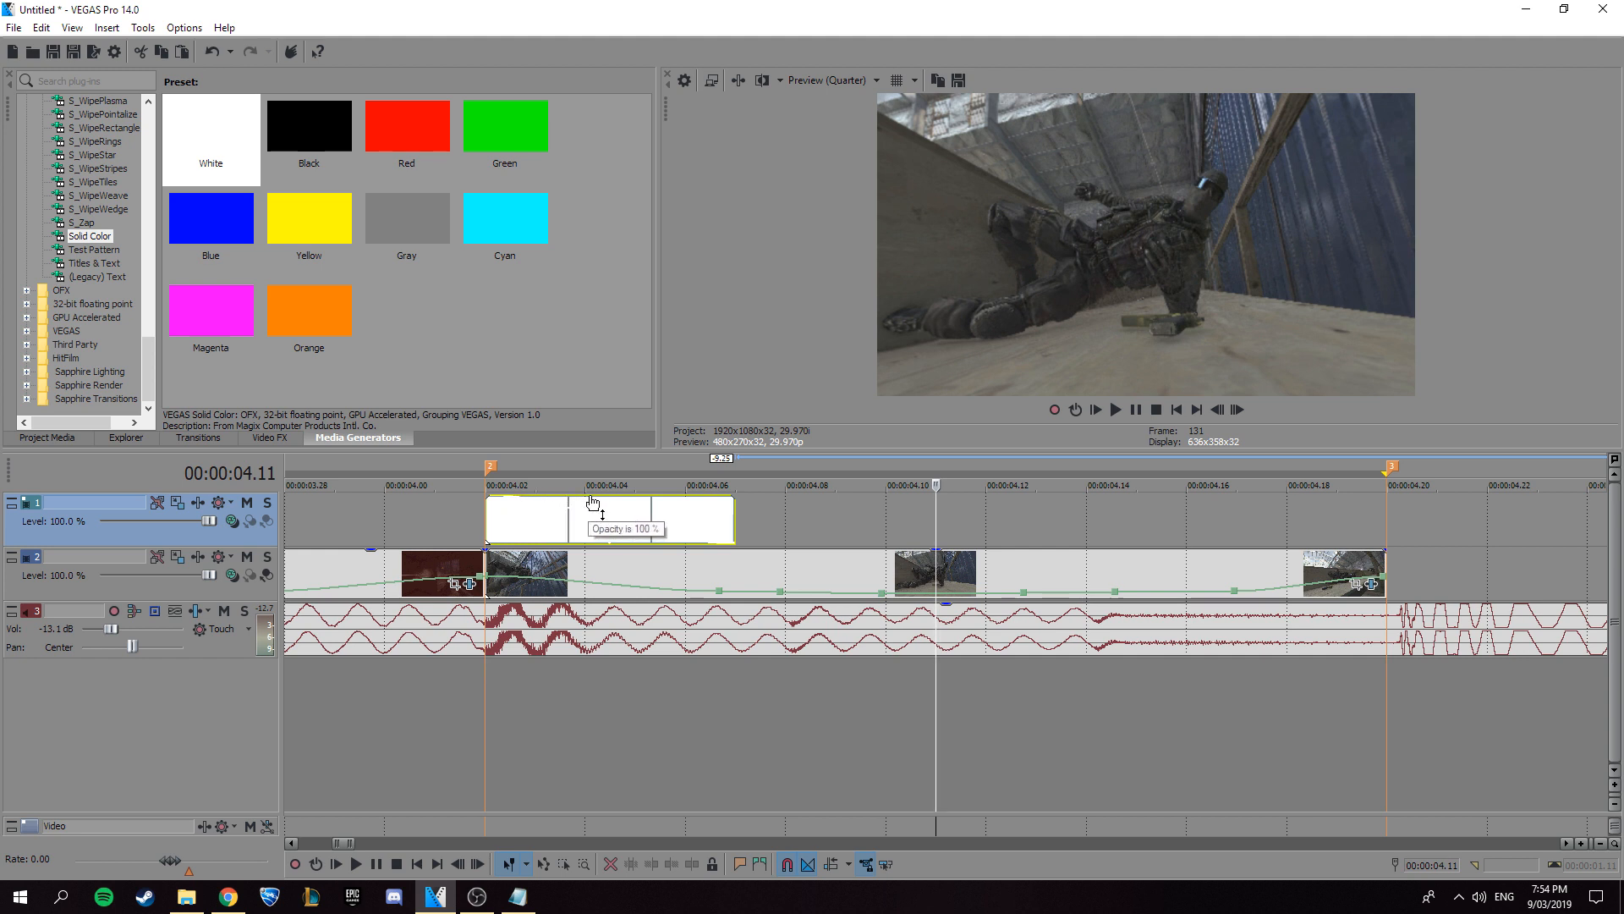
drag(618, 498, 613, 535)
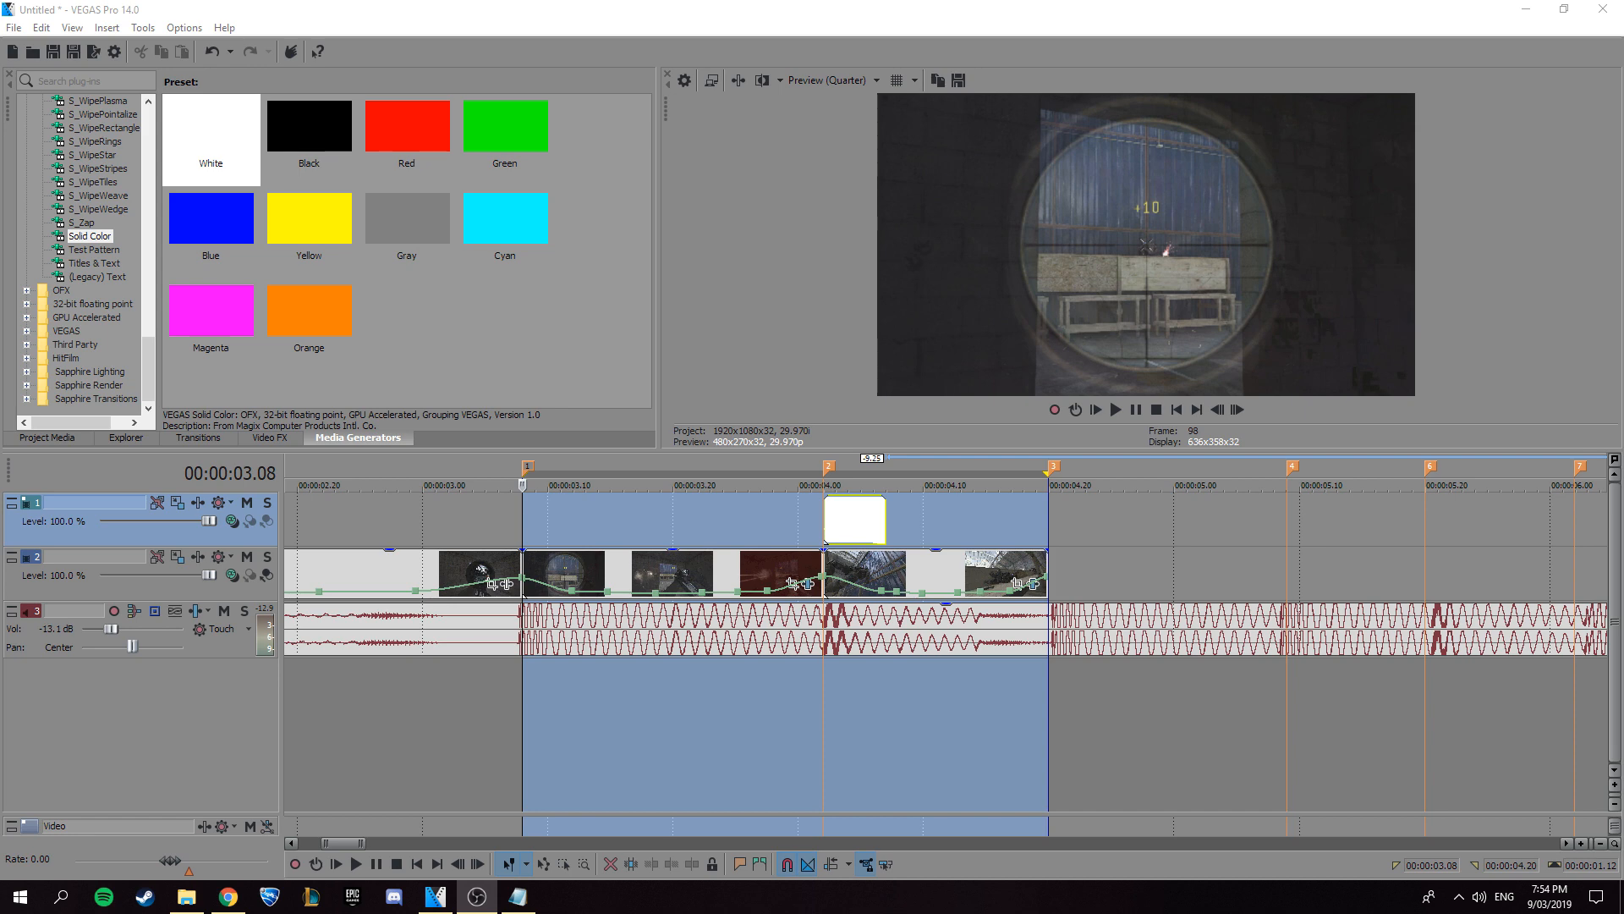
Play back the selected section with the two clips and the white flash to check the transition.
click(1123, 412)
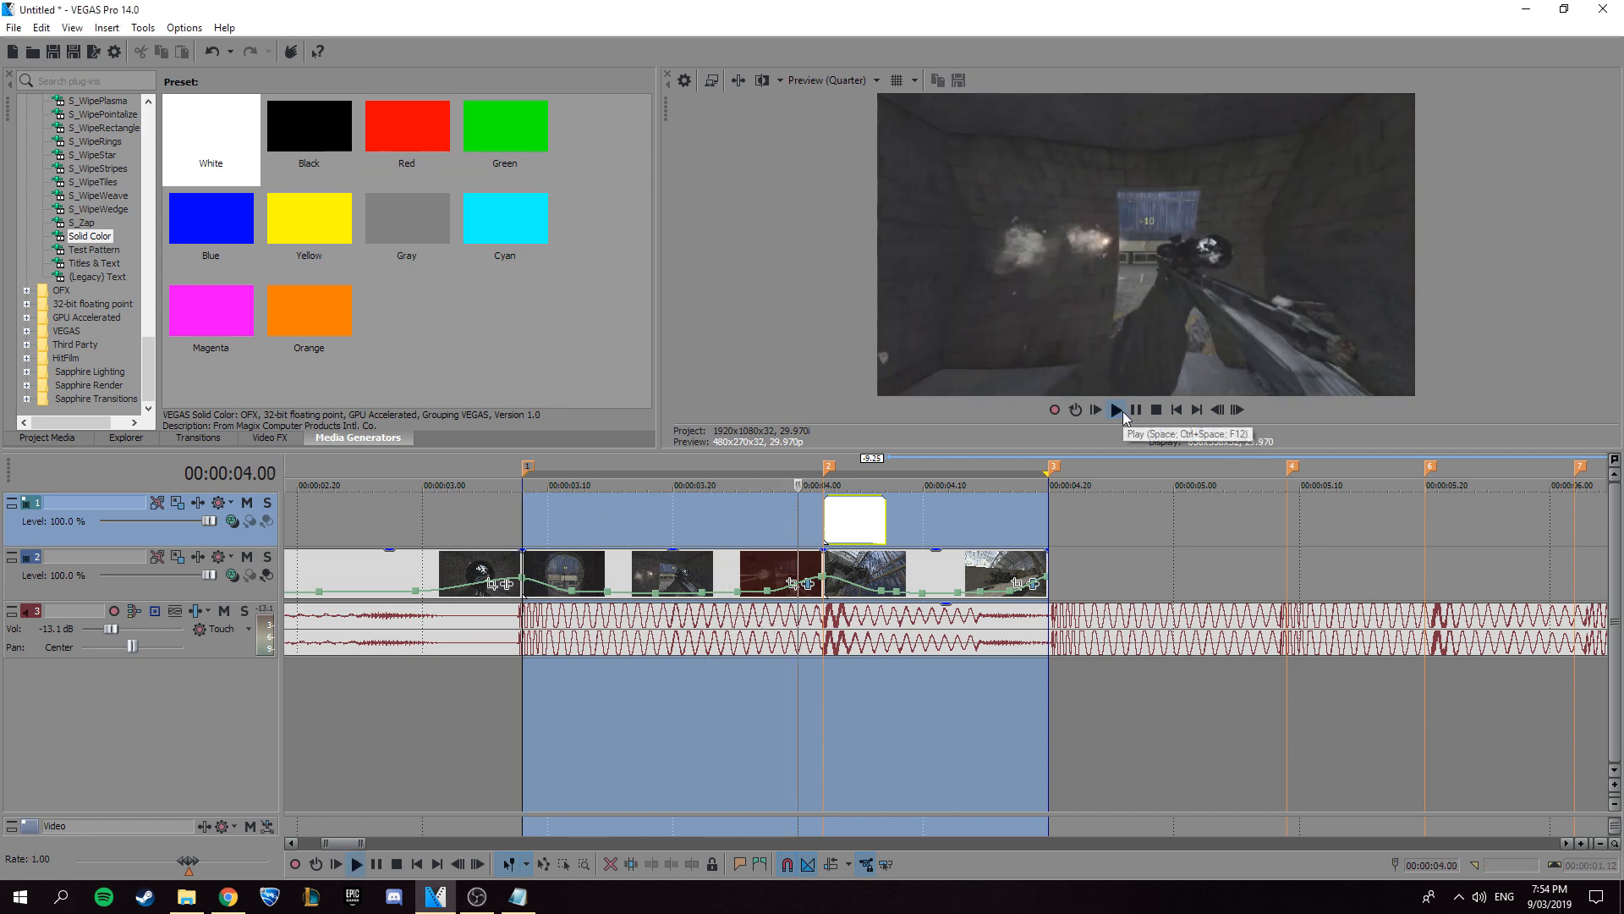